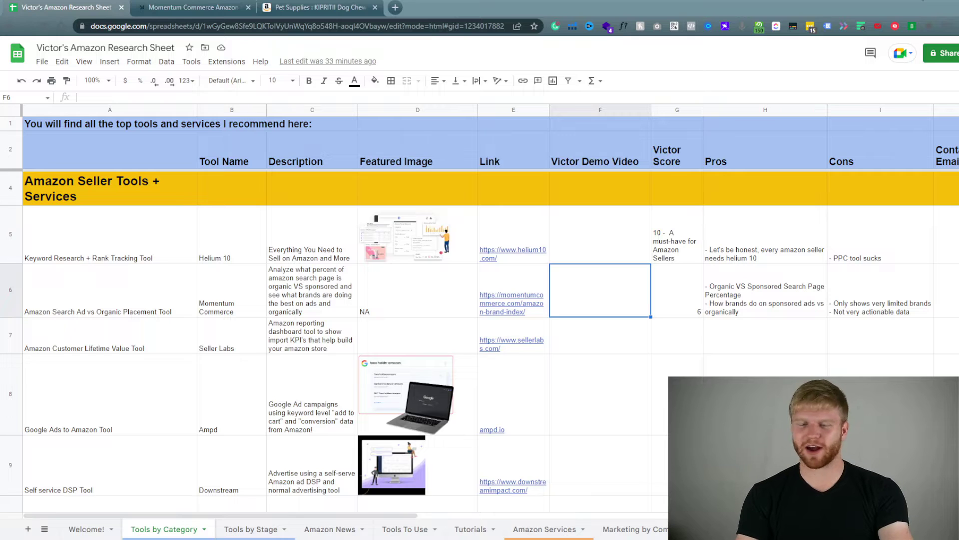
Select row 6, the Momentum Commerce search-ad tool entry, in the tools sheet.
click(10, 289)
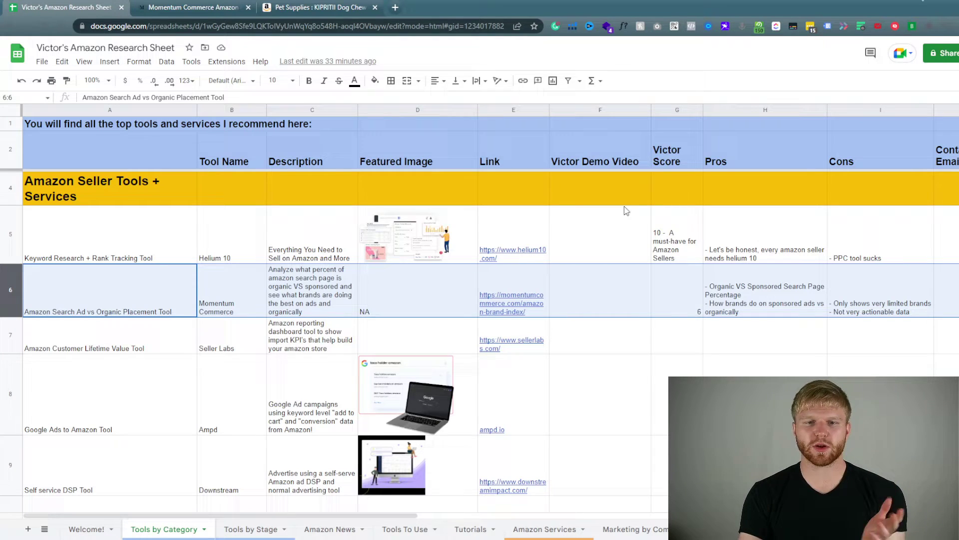
Switch to the Amazon 'dog toys' search results and scroll through them.
click(319, 7)
key(Return)
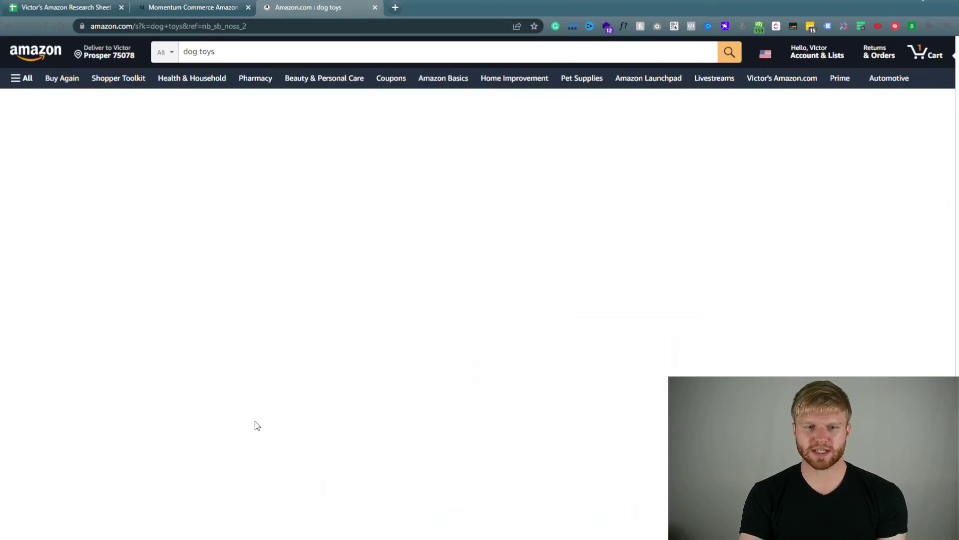
scroll(358, 334, down, 10)
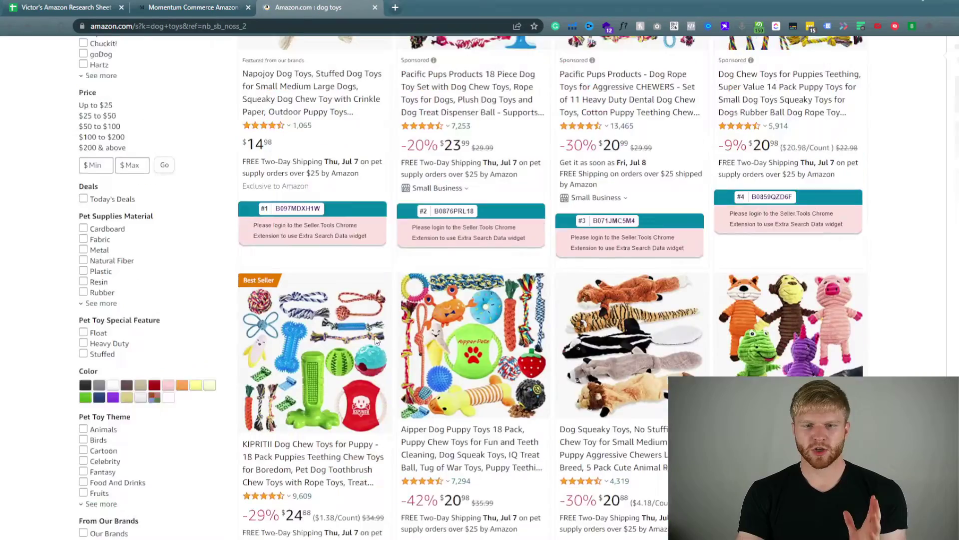
scroll(378, 341, up, 5)
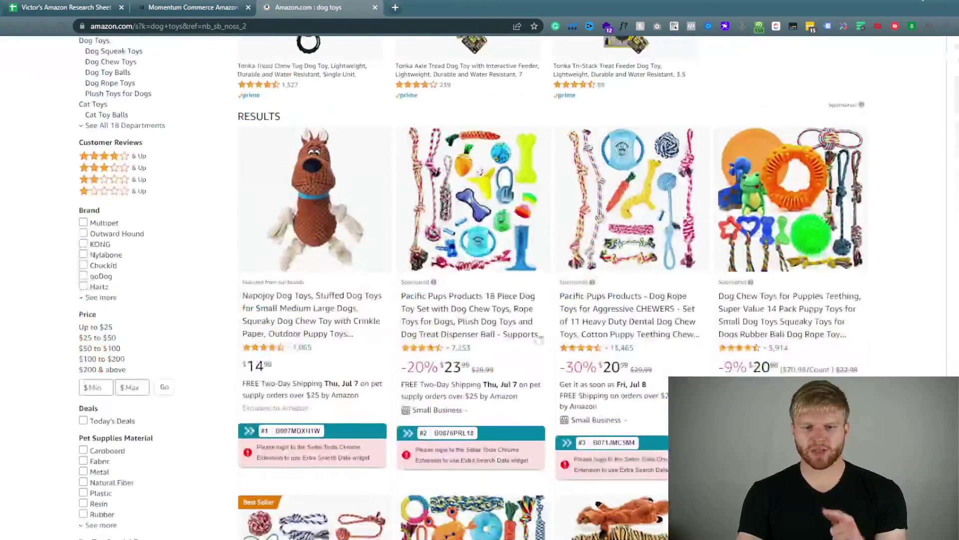
View, then dismiss, the sponsored-ad explanation on the second dog toys result.
mouse_move(428, 289)
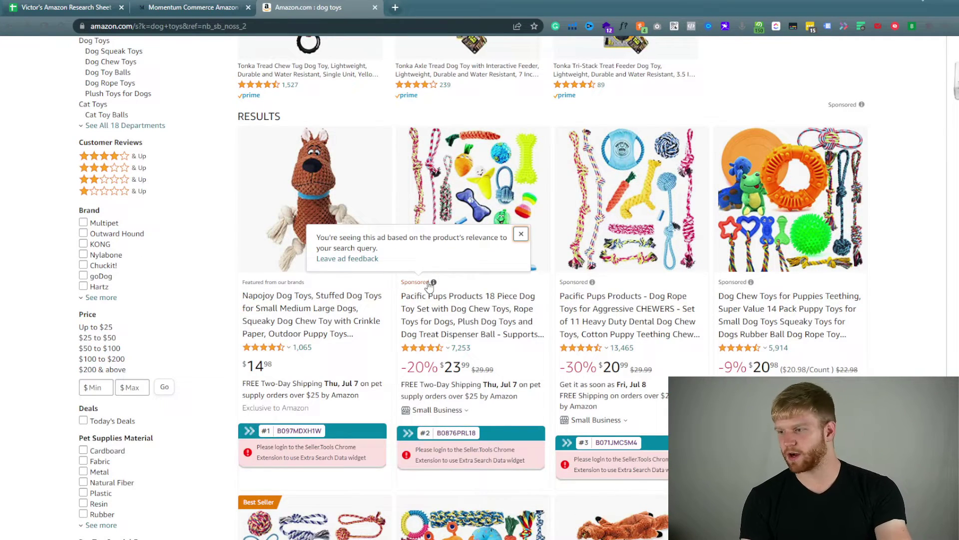
scroll(429, 286, up, 4)
scroll(635, 383, down, 2)
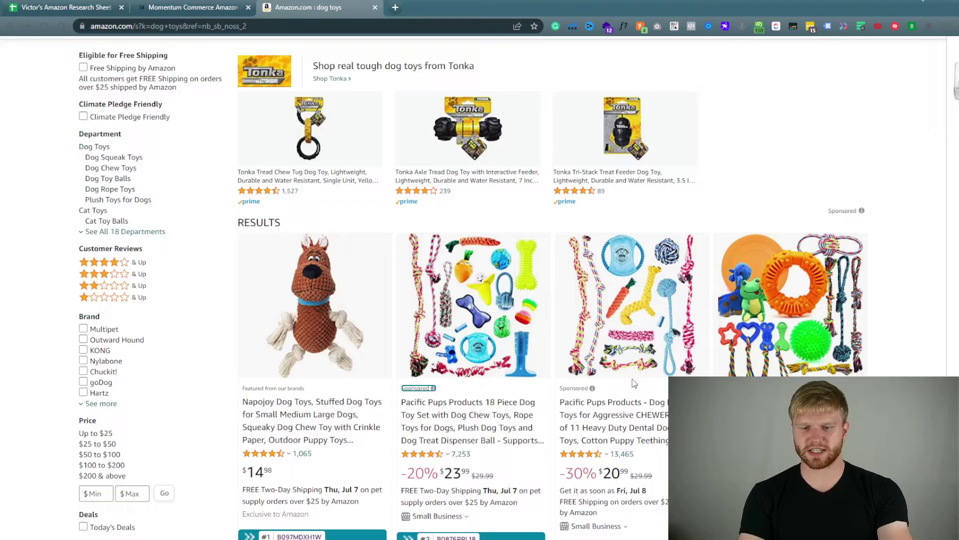
scroll(367, 260, down, 10)
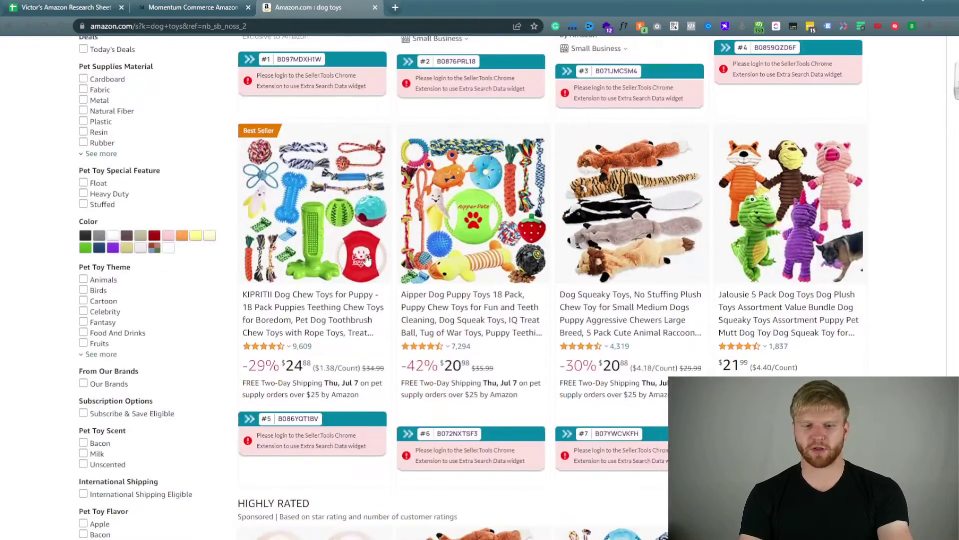
scroll(520, 247, up, 8)
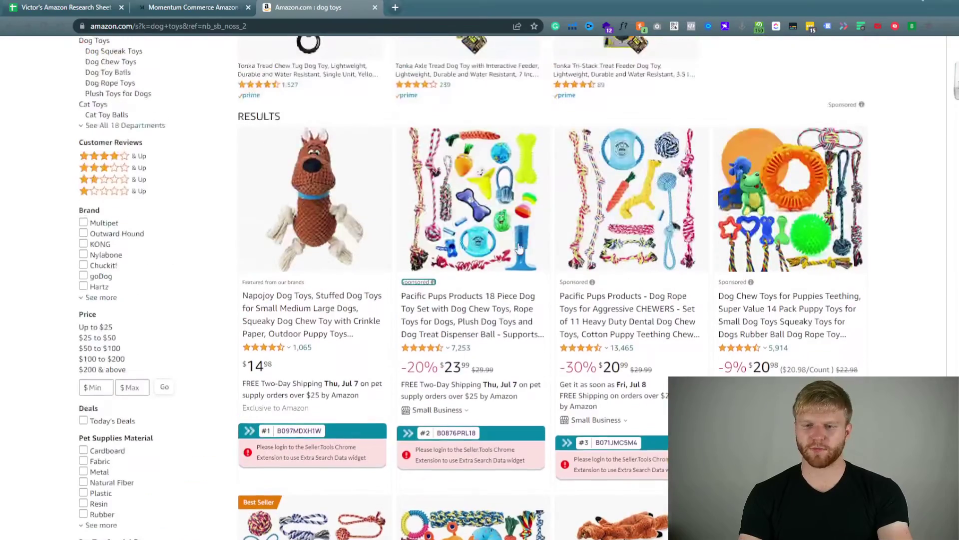
click(433, 282)
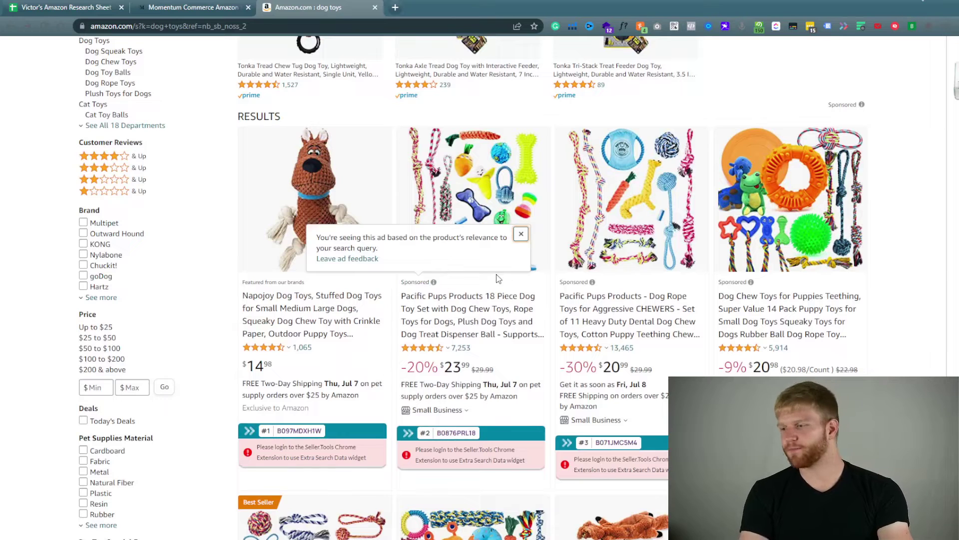
key(Escape)
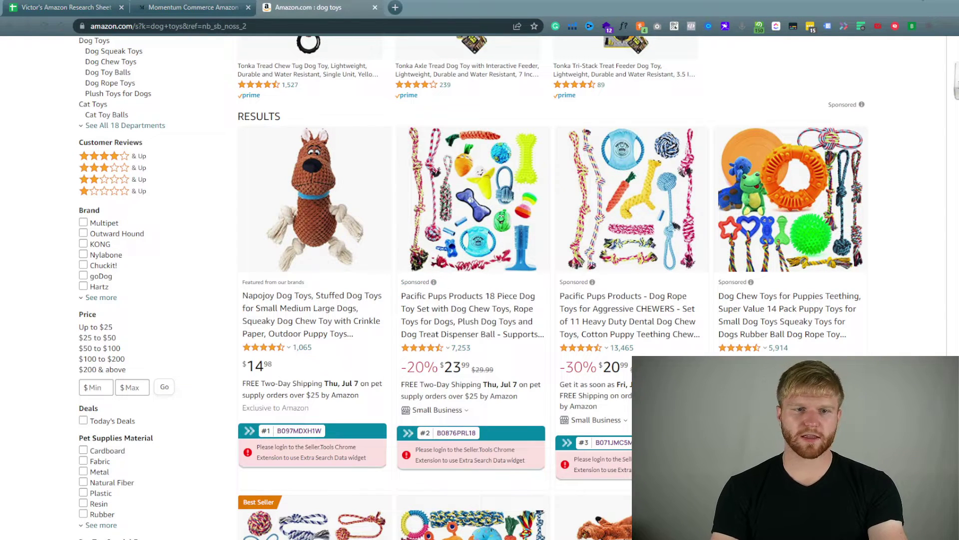
Highlight the 41.95% Teeth Whitening ad density, then expand Arts, Crafts & Sewing's subcategories.
click(187, 7)
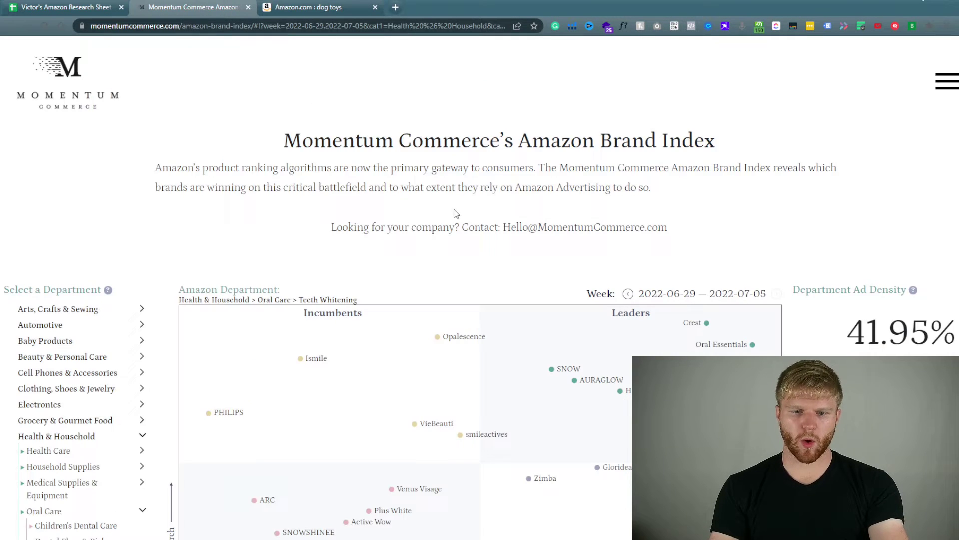
scroll(452, 211, down, 3)
scroll(452, 211, up, 3)
scroll(464, 215, down, 2)
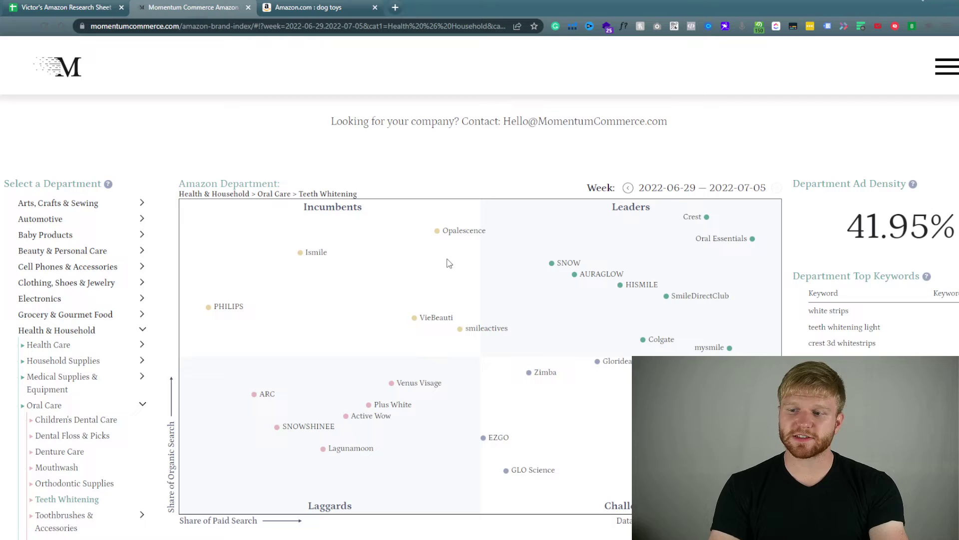
drag(848, 231, 958, 229)
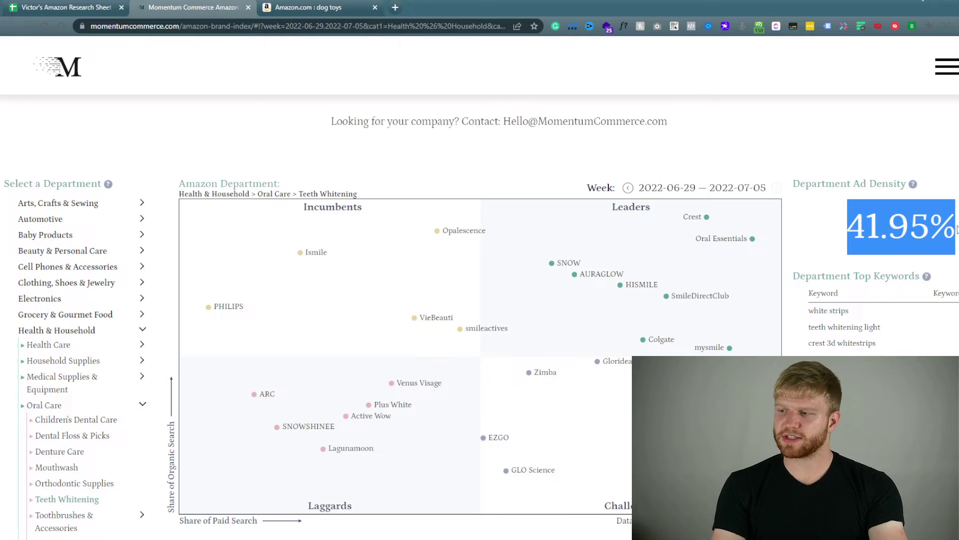
mouse_move(946, 220)
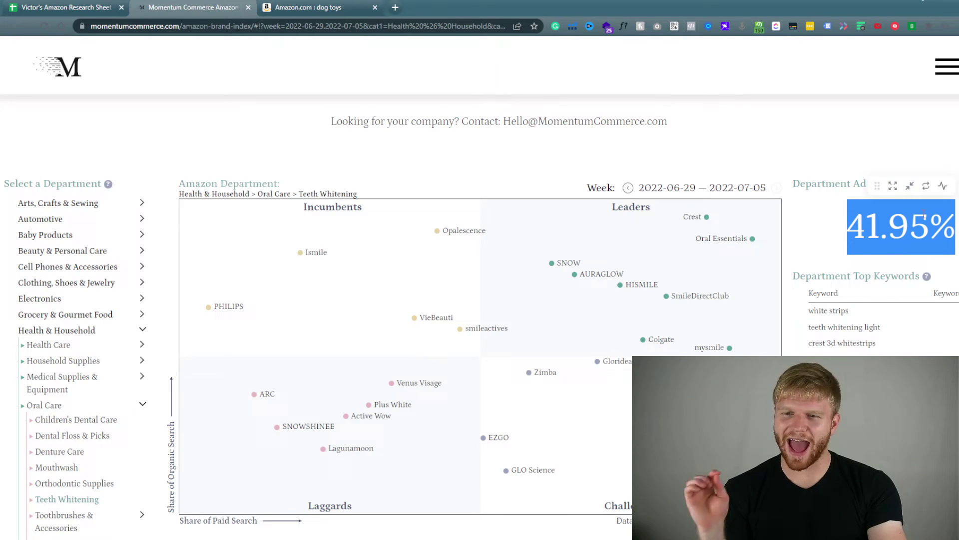
click(760, 201)
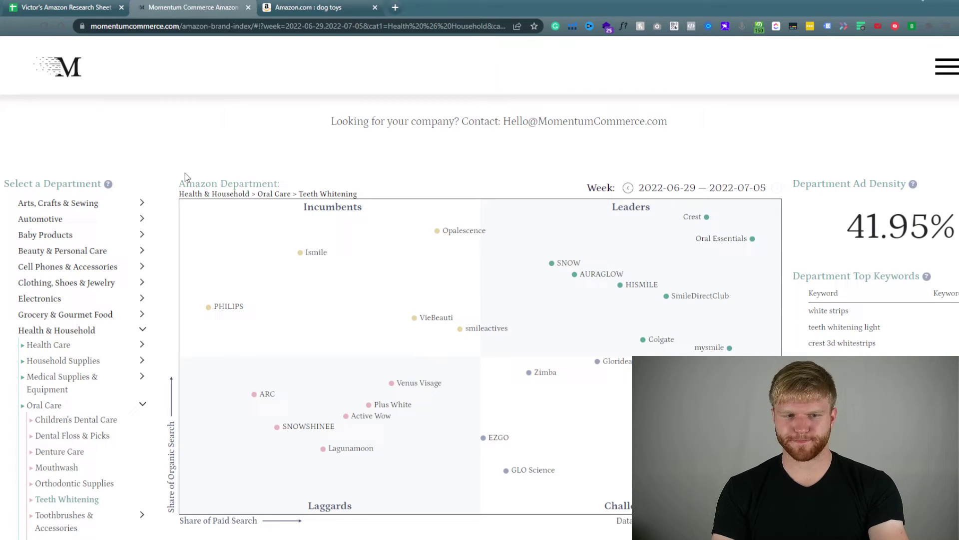
click(88, 203)
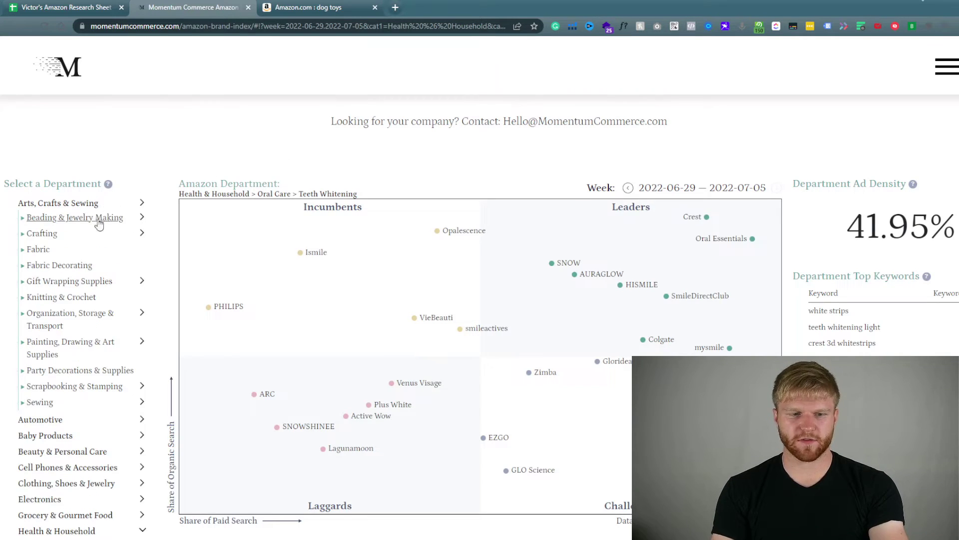
scroll(65, 175, down, 1)
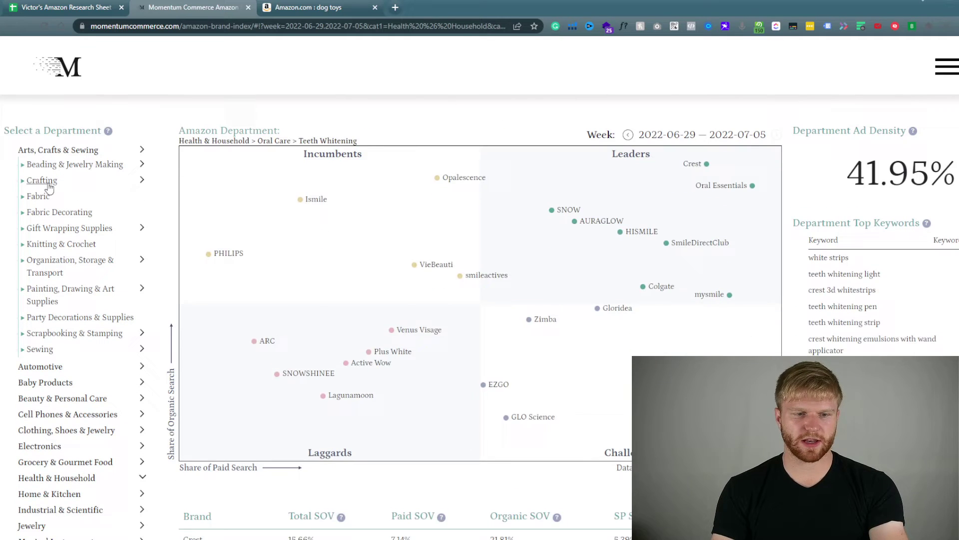
Load the Crafting subcategory's brand data and start stepping back through earlier weeks.
click(48, 185)
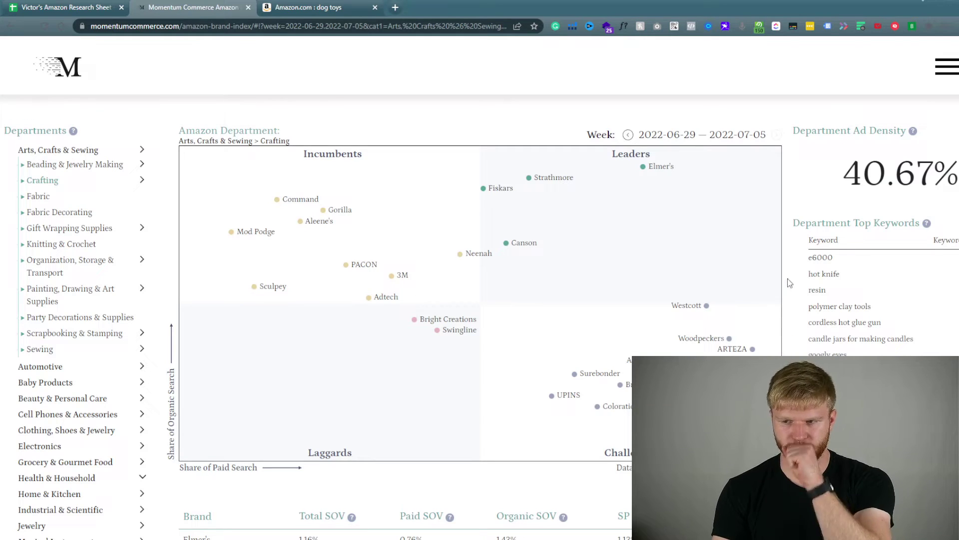
click(628, 135)
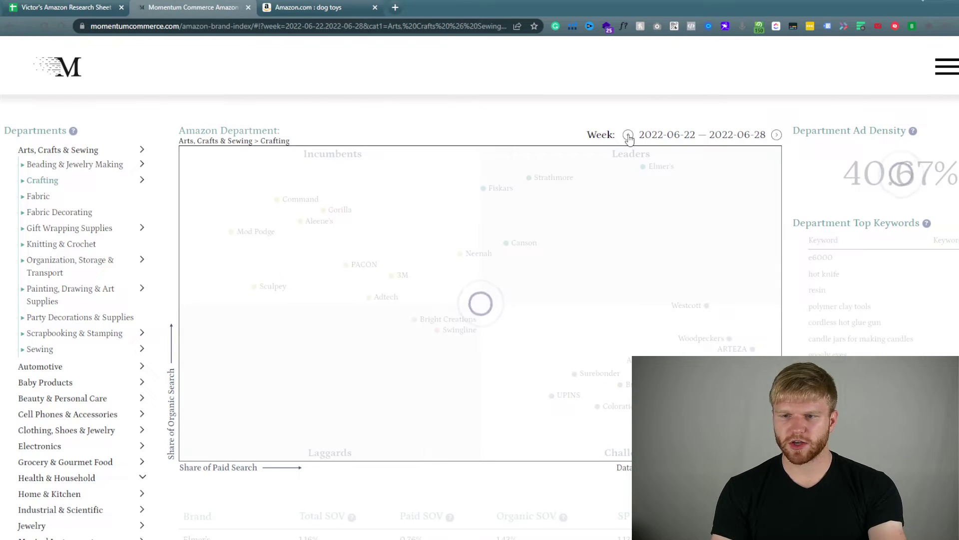
click(628, 135)
click(628, 135)
click(628, 135)
click(629, 136)
click(629, 135)
click(628, 135)
click(629, 136)
click(628, 135)
click(628, 136)
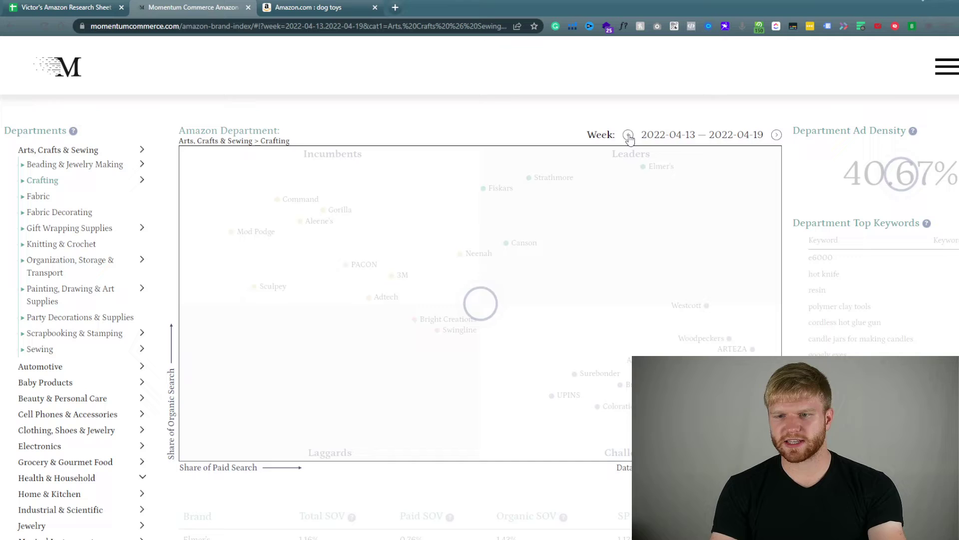
click(628, 135)
click(629, 136)
click(629, 138)
click(629, 138)
click(629, 139)
click(629, 139)
click(629, 140)
click(629, 139)
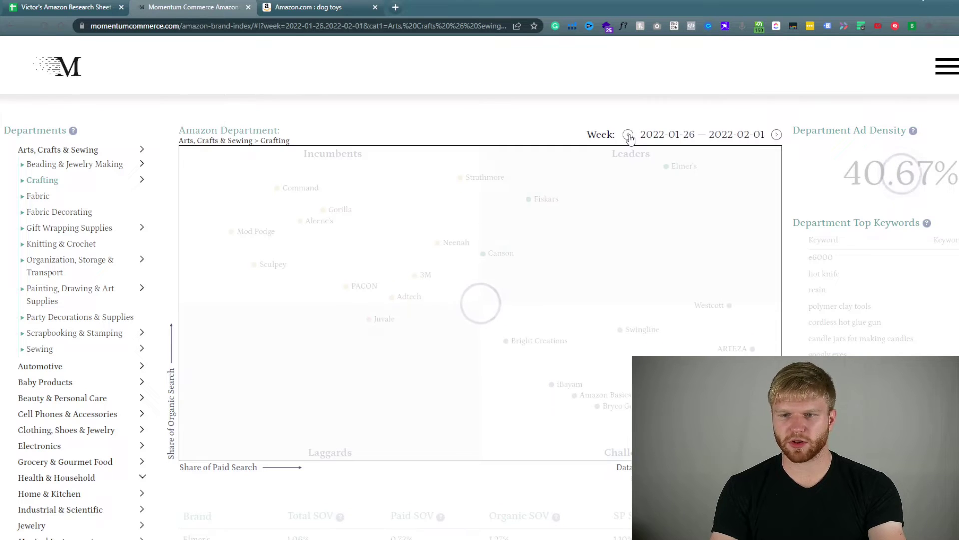
click(629, 140)
click(629, 139)
click(629, 139)
click(629, 139)
click(629, 136)
click(628, 136)
click(629, 136)
click(629, 136)
click(628, 136)
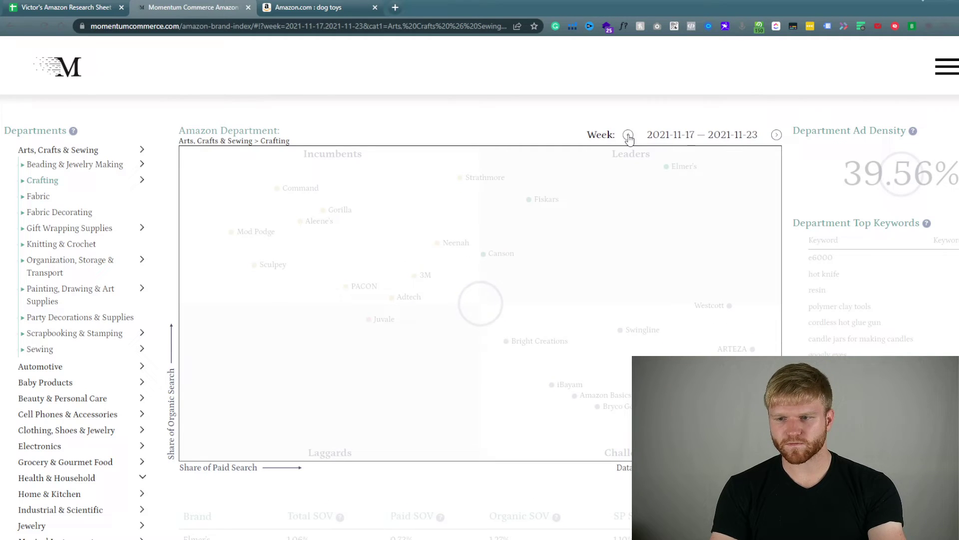
click(629, 136)
click(629, 136)
click(629, 136)
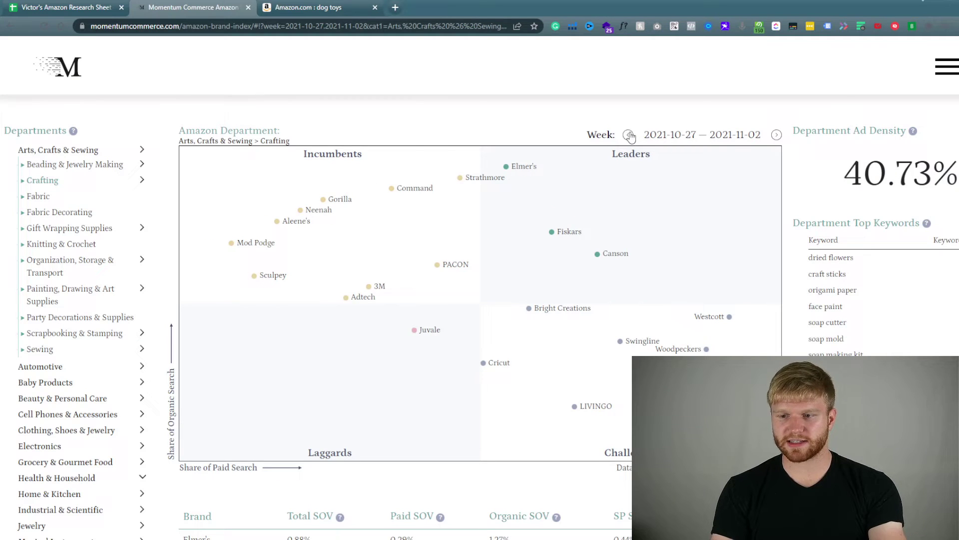
Continue back to week 2021-06-02 — 2021-06-08 and highlight its 41.56% ad density.
click(628, 135)
click(628, 135)
click(628, 135)
click(629, 135)
click(629, 134)
click(629, 135)
click(628, 135)
click(628, 135)
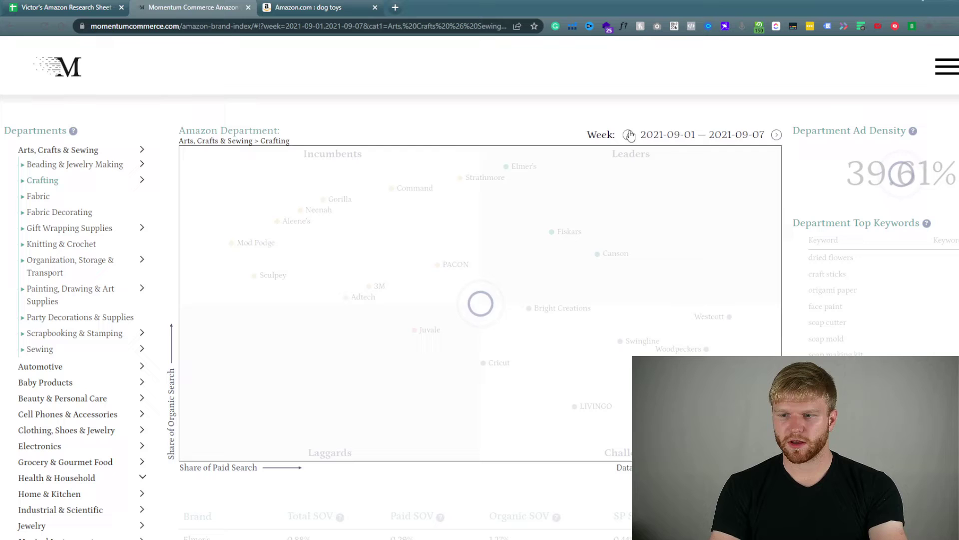
click(629, 135)
click(629, 135)
click(629, 134)
click(629, 135)
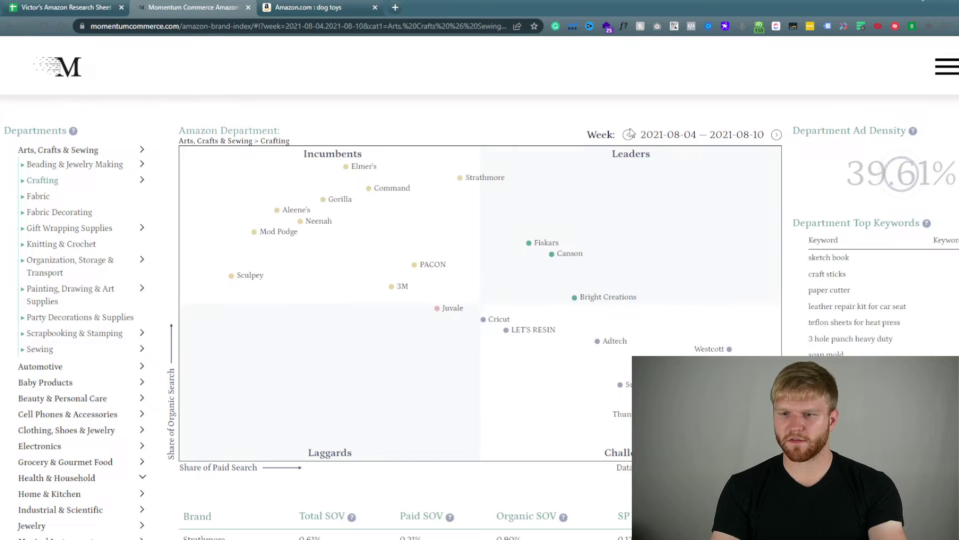
click(628, 135)
click(629, 135)
click(628, 135)
click(628, 135)
click(628, 134)
click(628, 135)
click(628, 135)
click(628, 134)
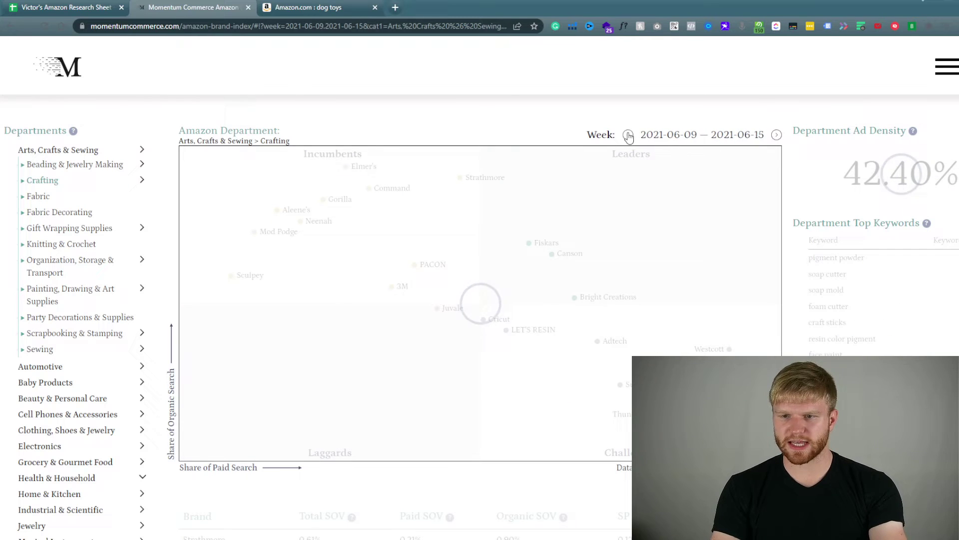
click(628, 135)
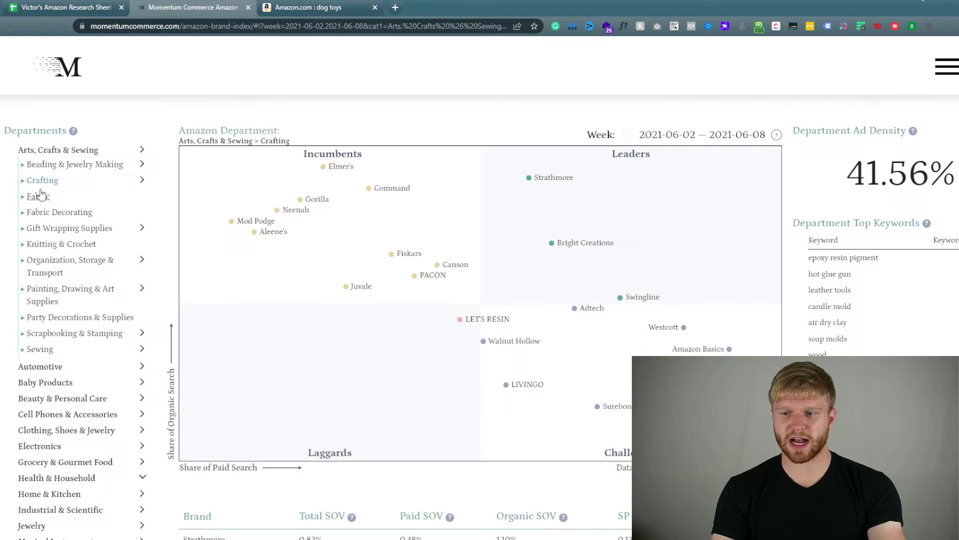
drag(848, 175, 956, 176)
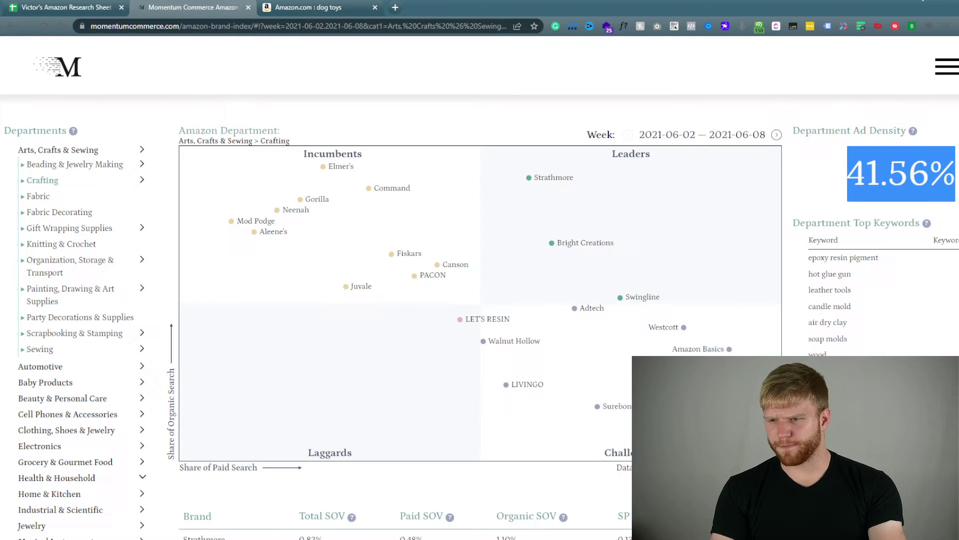
click(628, 135)
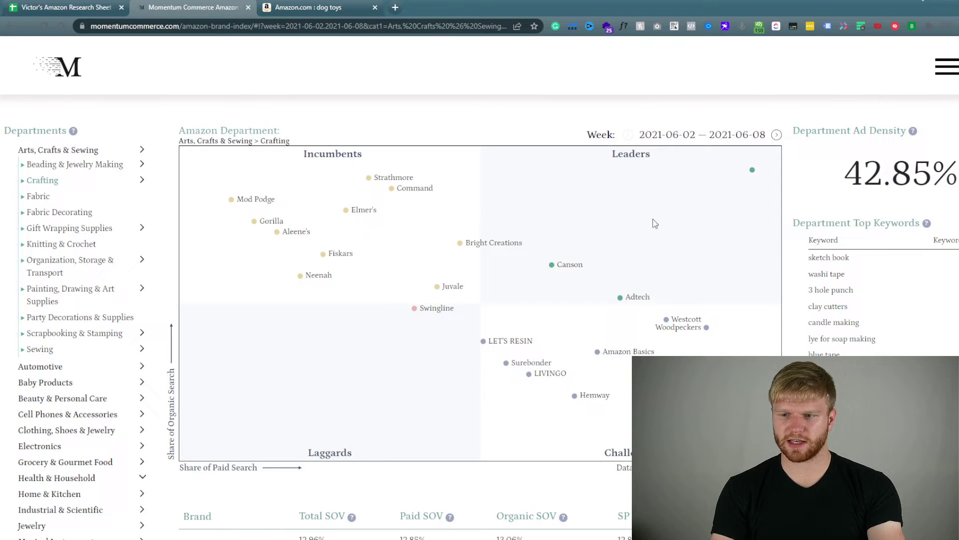
Expand the Pet Supplies and Grocery & Gourmet Food departments in the sidebar.
scroll(100, 313, down, 5)
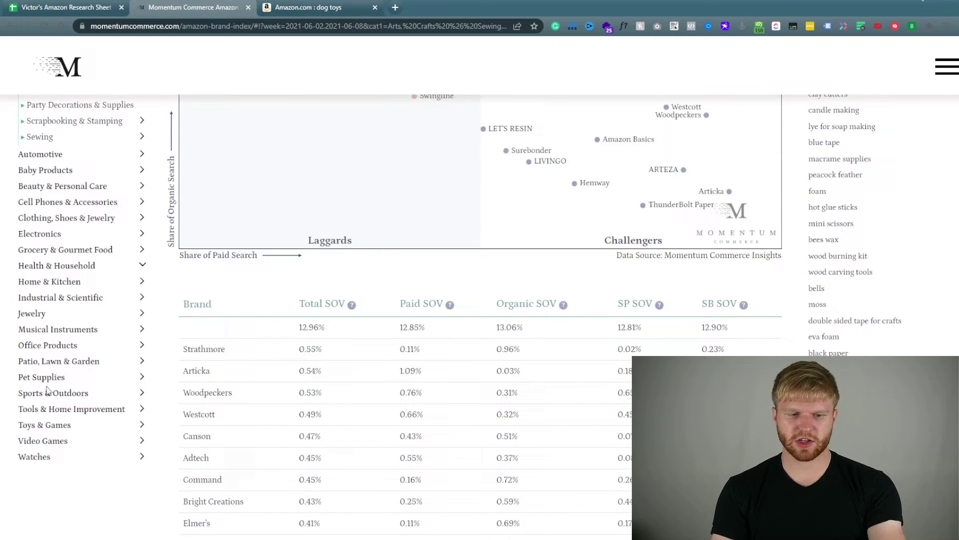
scroll(518, 356, up, 5)
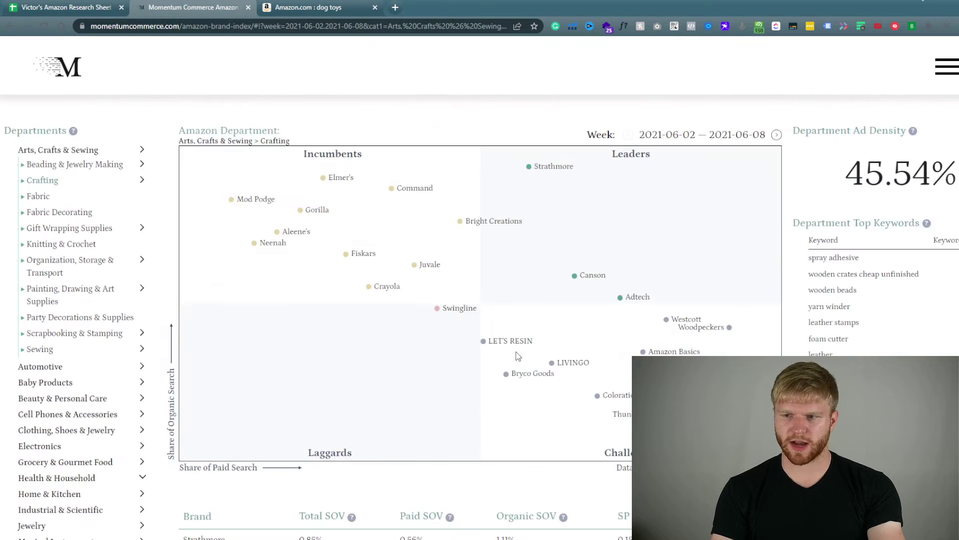
scroll(98, 409, down, 3)
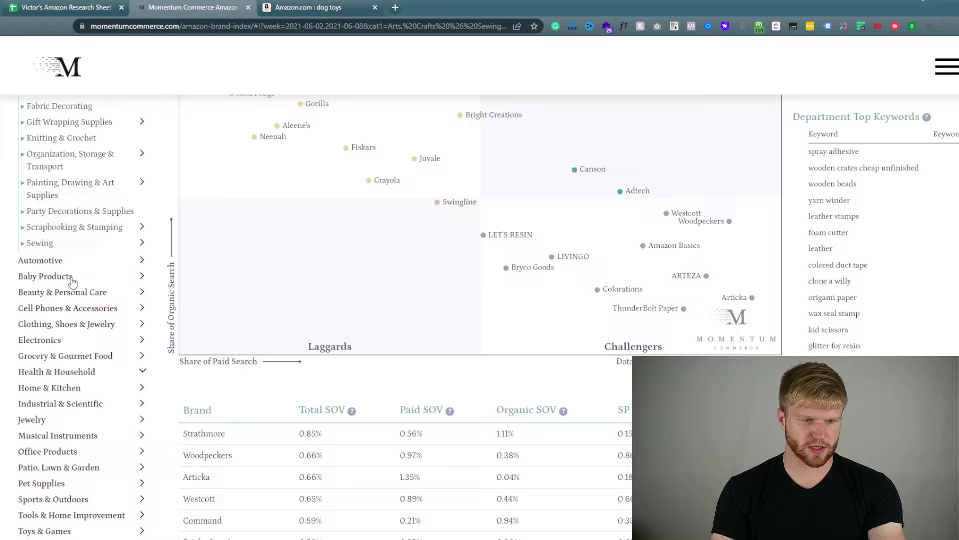
scroll(77, 331, down, 1)
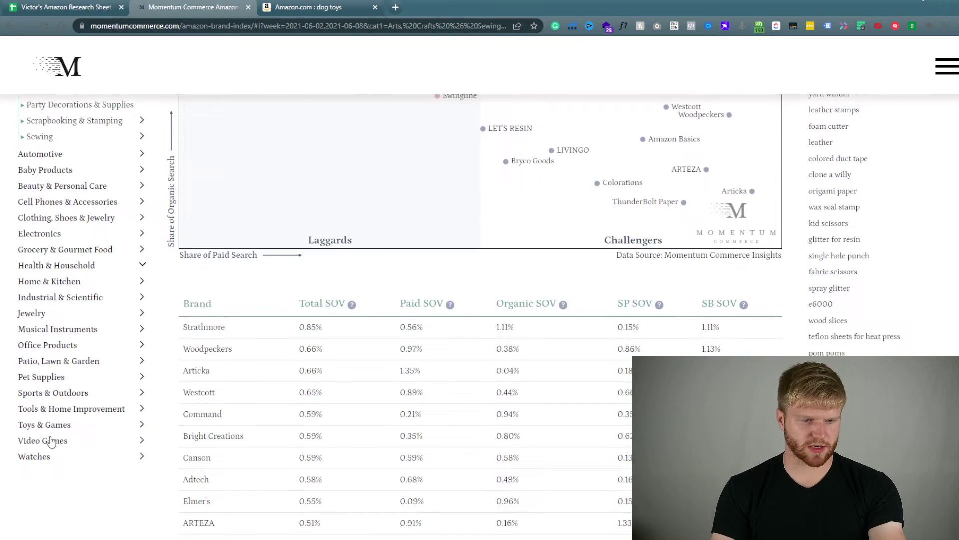
click(59, 381)
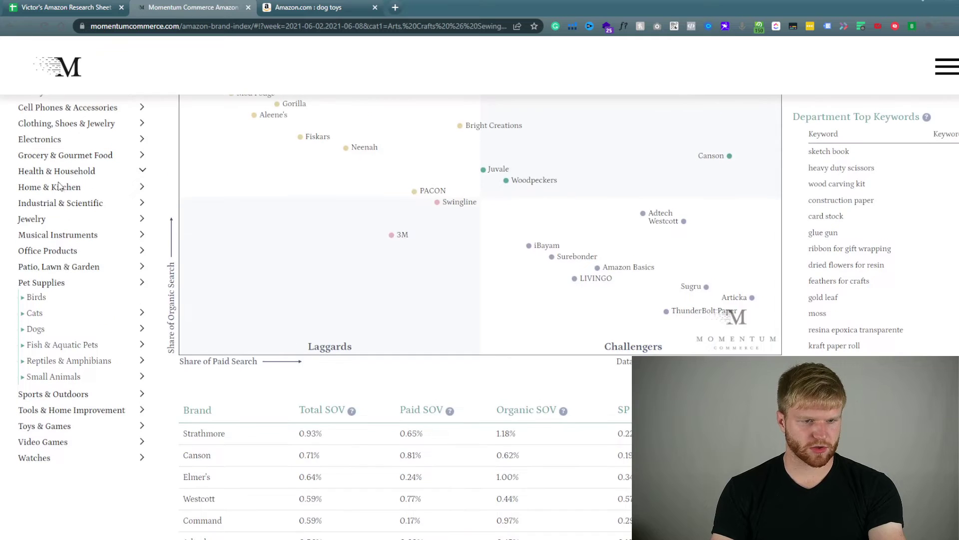
scroll(58, 185, up, 1)
click(73, 209)
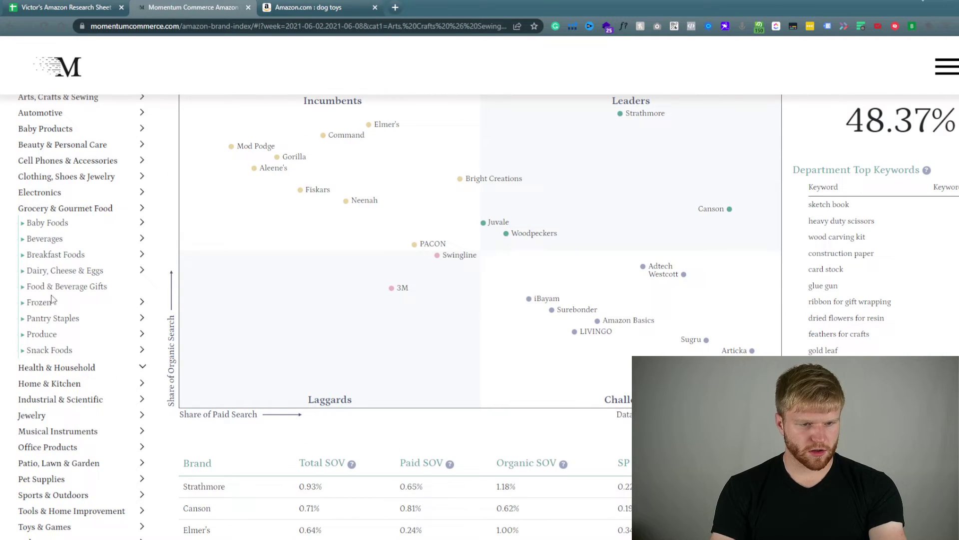
Expand Beauty & Personal Care and load Hair Care, showing 48.79% ad density.
scroll(55, 237, up, 2)
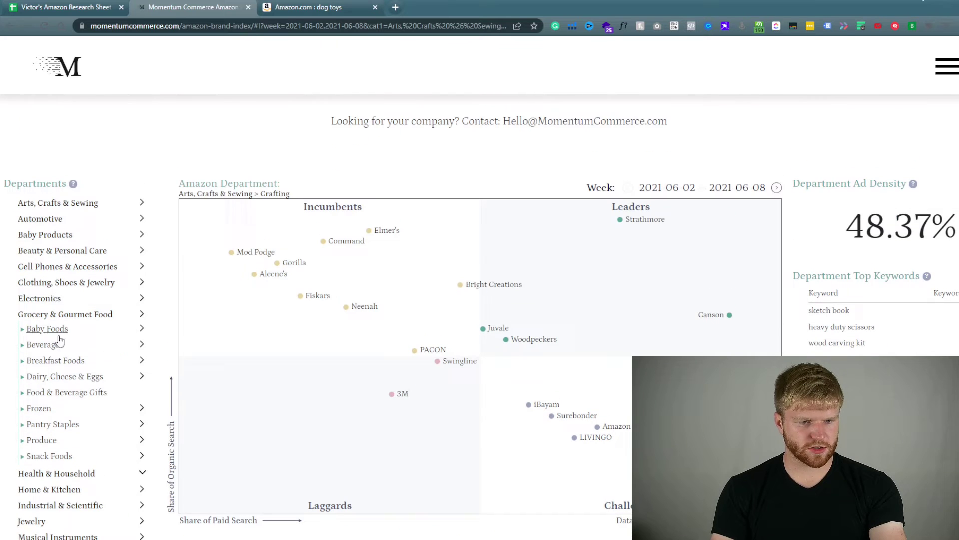
click(50, 253)
scroll(60, 280, down, 1)
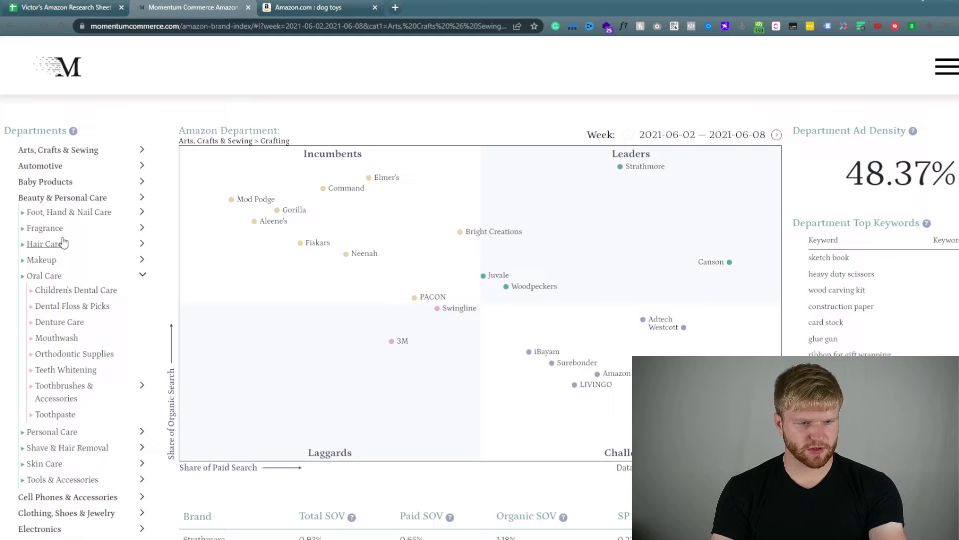
click(62, 243)
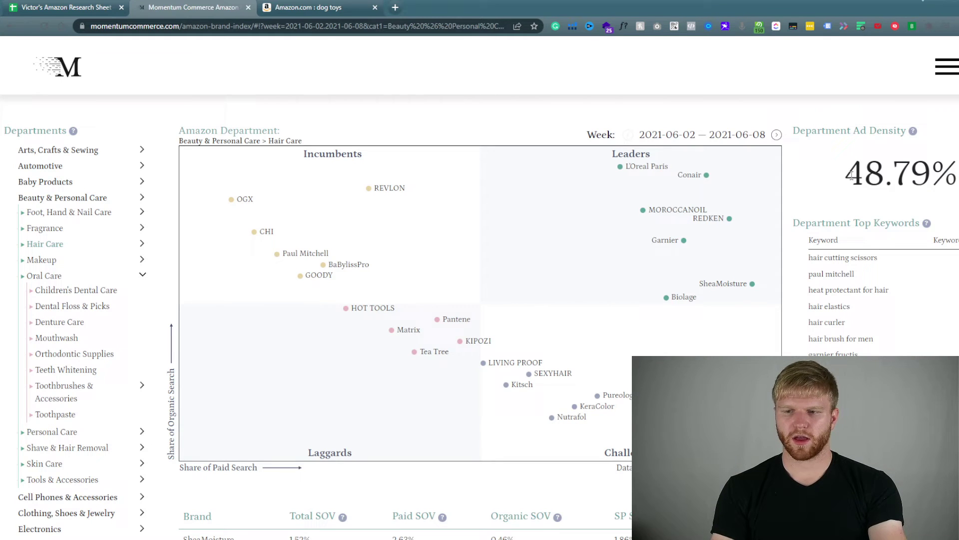
scroll(888, 230, up, 1)
scroll(869, 216, down, 1)
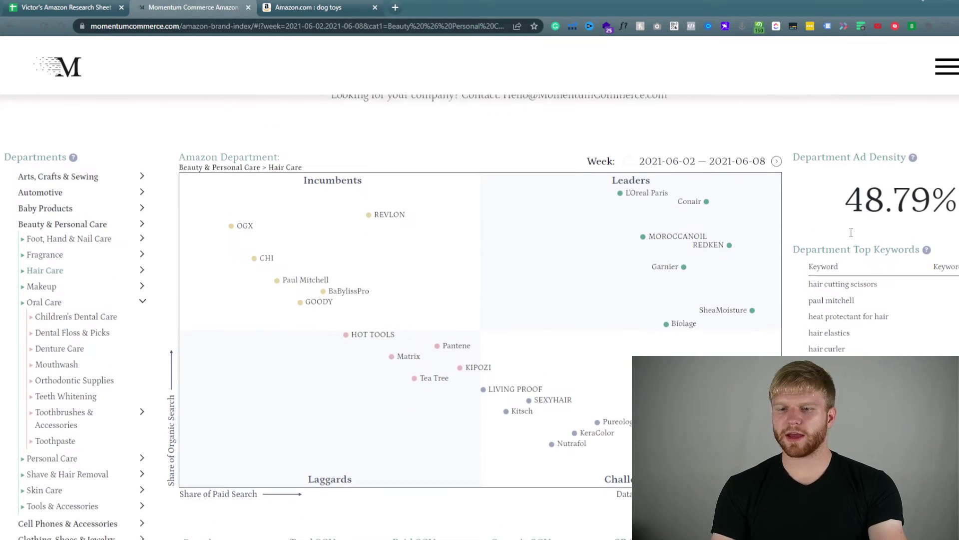
scroll(593, 192, up, 1)
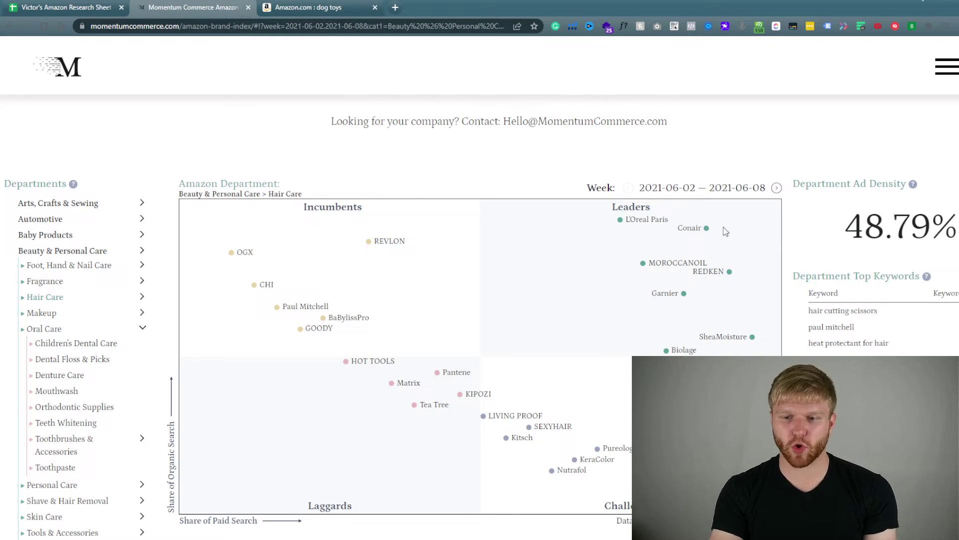
Advance Hair Care weekly to 2022-04-06 — 2022-04-12: 39.01% ad density, Moroccanoil and Dove among Leaders.
click(777, 187)
click(776, 187)
click(776, 188)
click(776, 187)
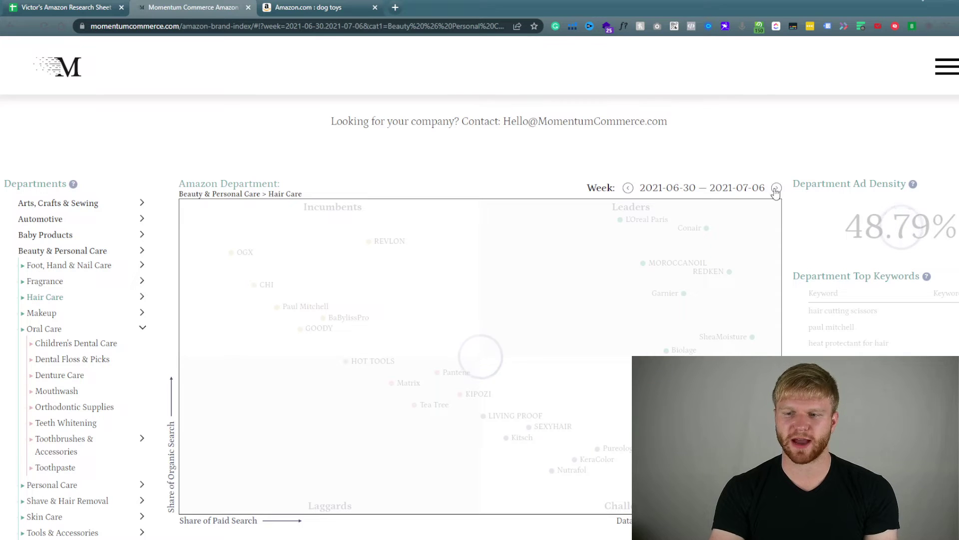
click(776, 188)
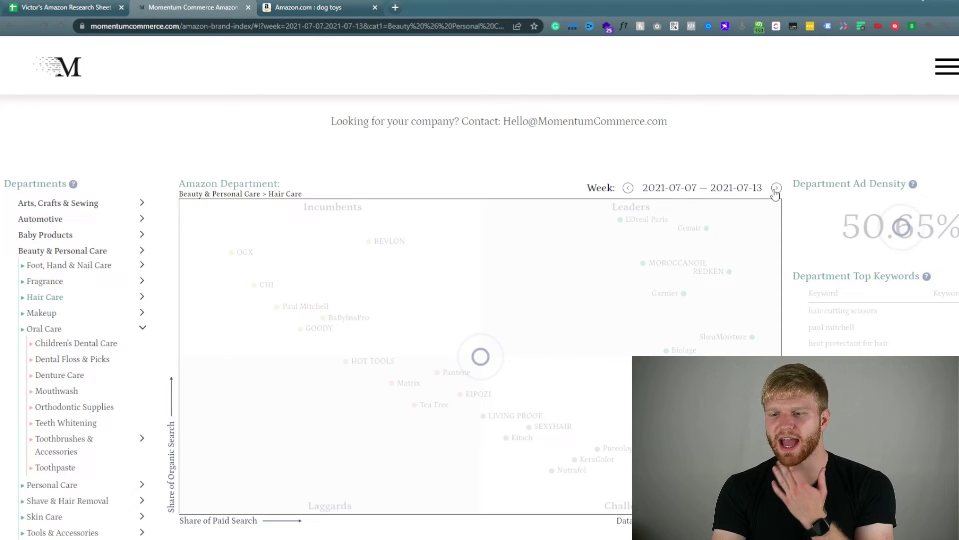
click(777, 188)
click(777, 187)
click(776, 188)
click(776, 188)
click(777, 188)
click(776, 187)
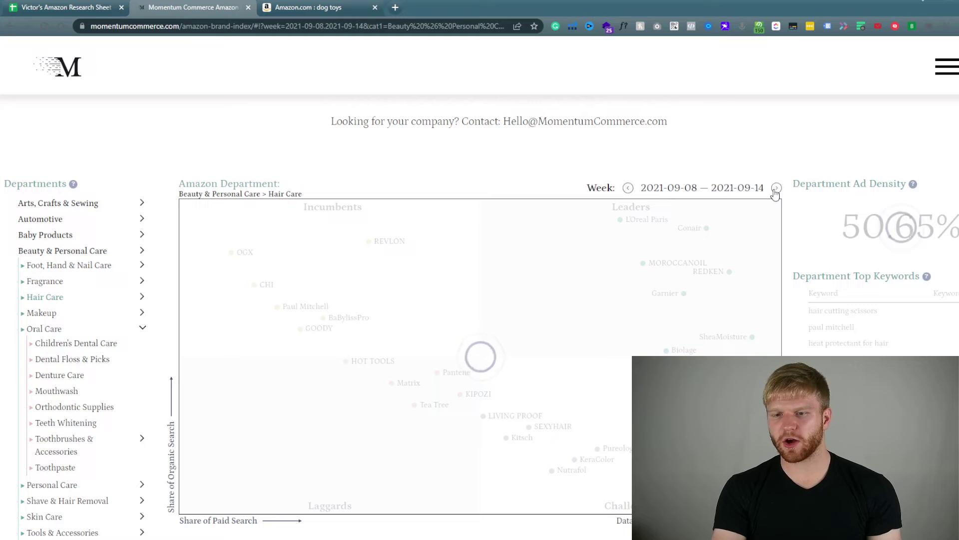
click(776, 188)
click(776, 188)
click(776, 187)
click(777, 188)
click(777, 188)
click(777, 188)
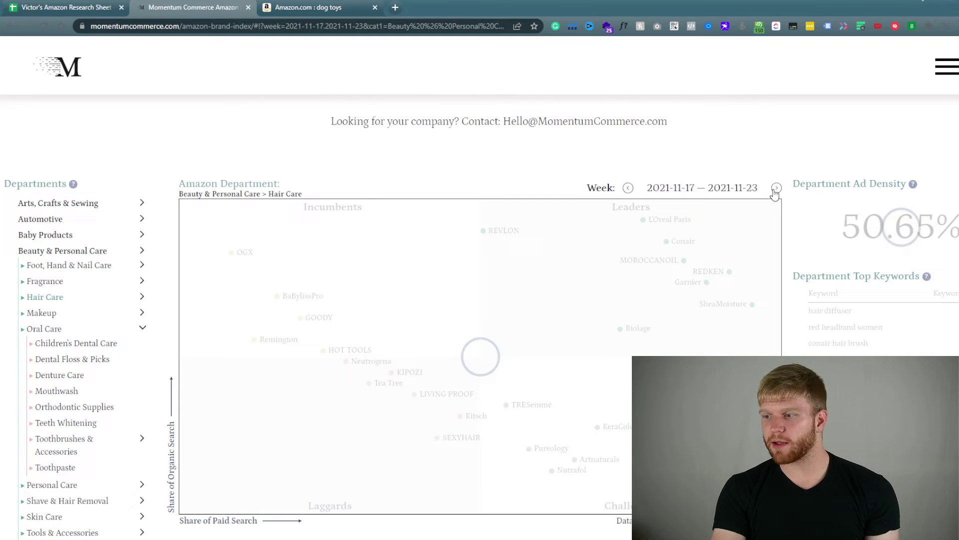
click(776, 187)
click(776, 188)
click(777, 187)
click(776, 188)
click(775, 188)
click(775, 189)
click(775, 189)
click(776, 189)
click(775, 189)
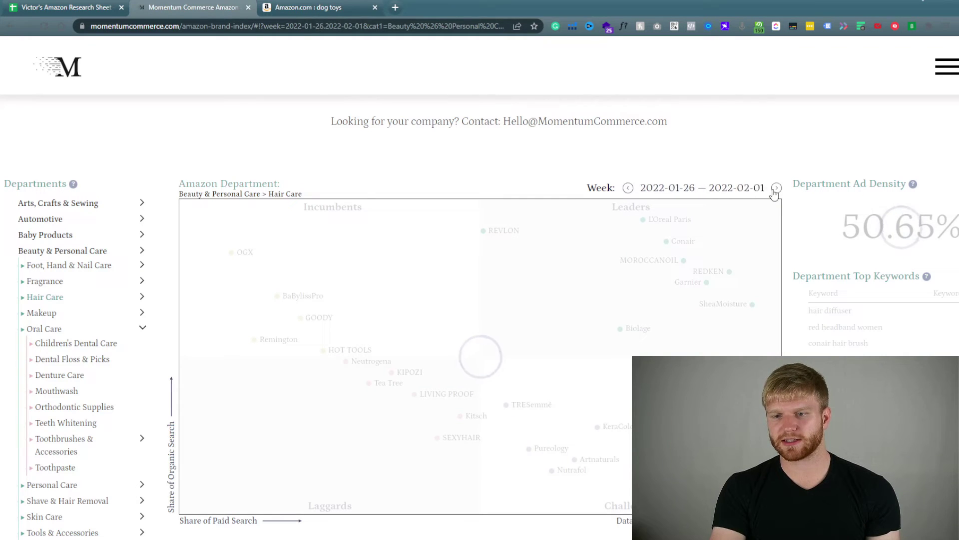
click(776, 188)
click(776, 189)
click(775, 189)
click(776, 188)
click(775, 189)
click(775, 189)
click(775, 189)
click(776, 189)
click(776, 189)
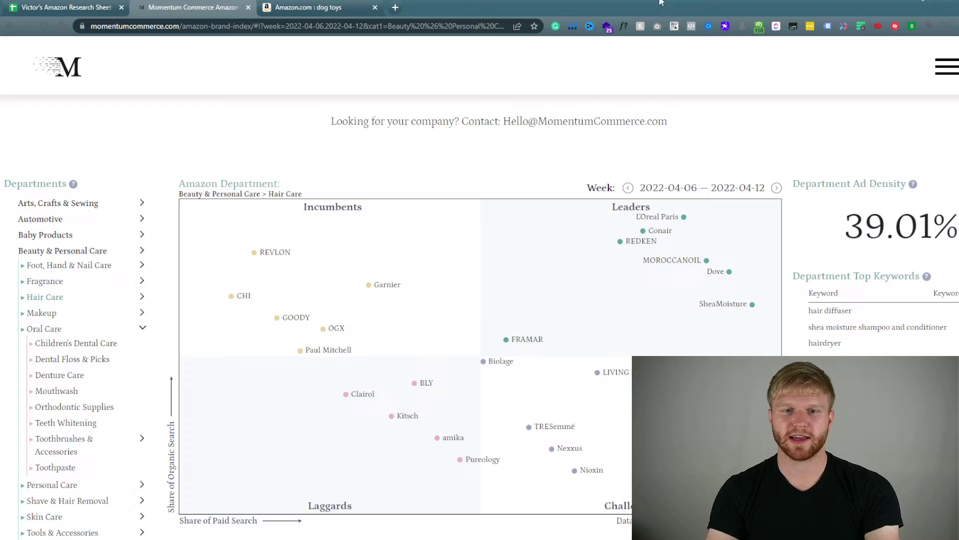
Scroll the Amazon dog toys results past the sponsored placements to organic listing #16.
click(310, 7)
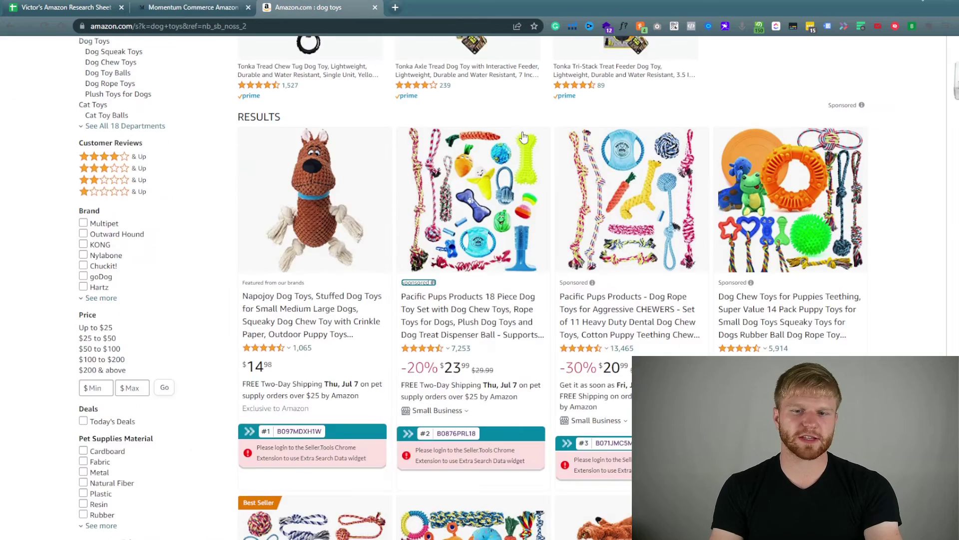
scroll(545, 145, up, 4)
scroll(451, 238, down, 4)
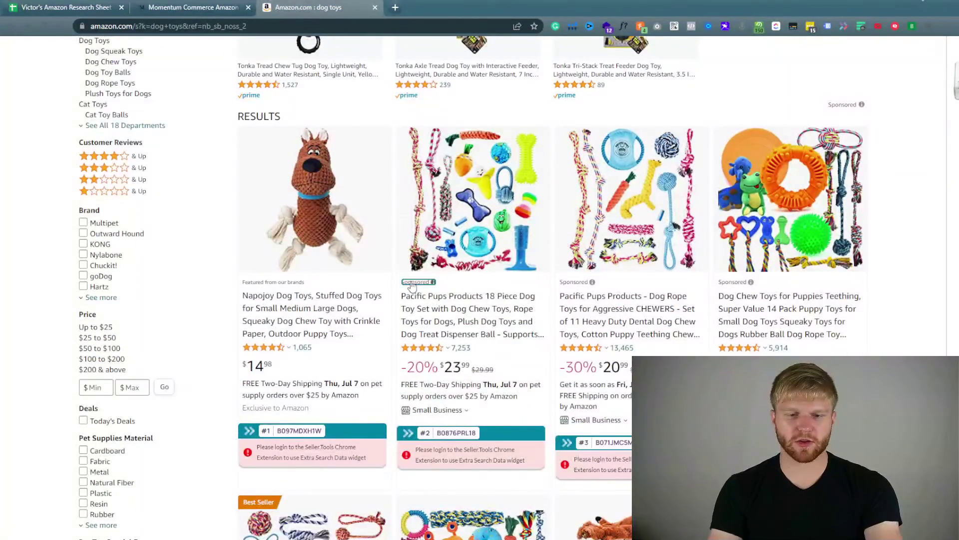
scroll(549, 310, down, 6)
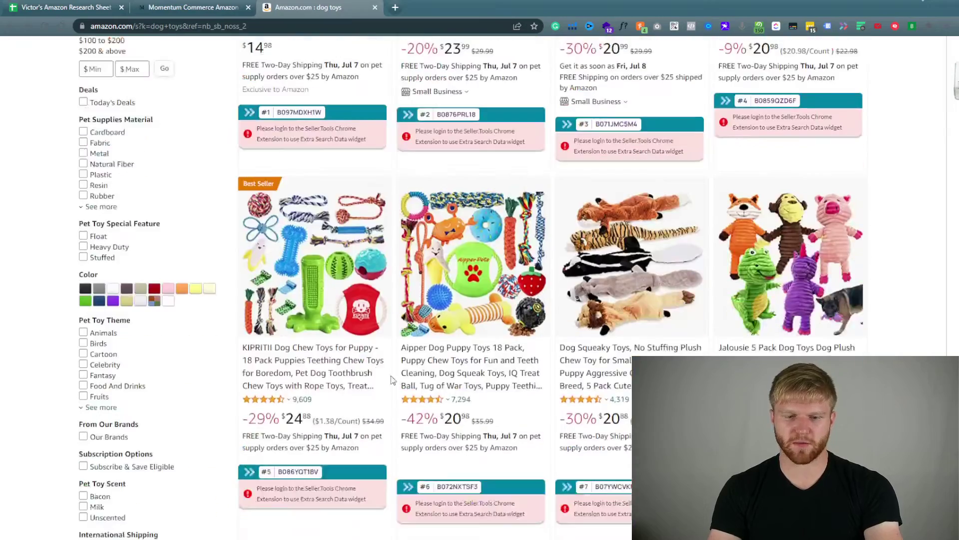
scroll(429, 330, up, 8)
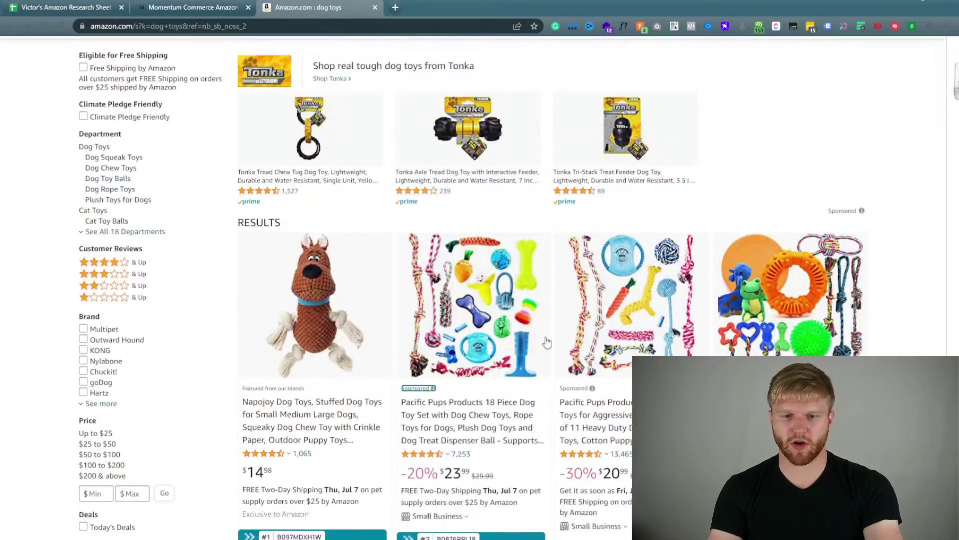
scroll(545, 342, down, 2)
scroll(532, 360, up, 3)
scroll(531, 377, down, 2)
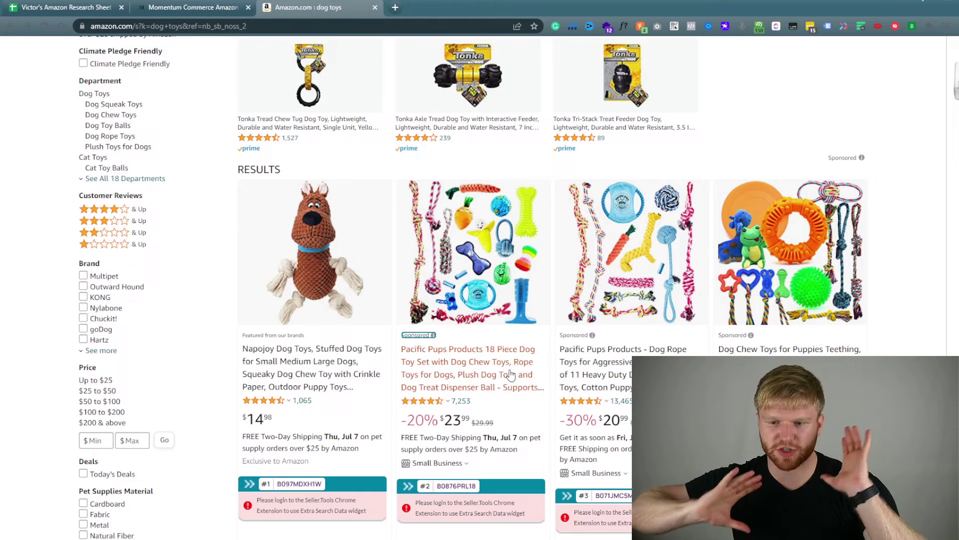
scroll(518, 367, down, 1)
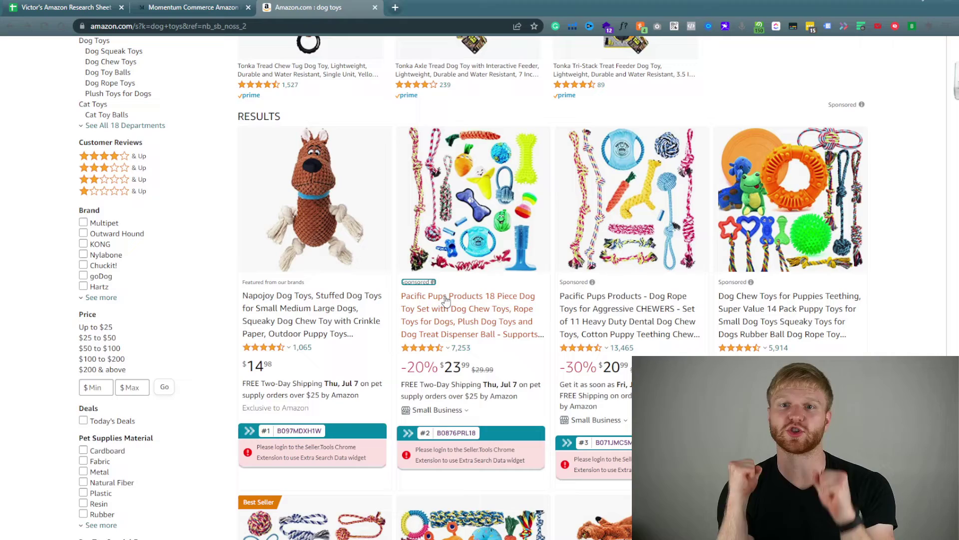
scroll(447, 300, down, 6)
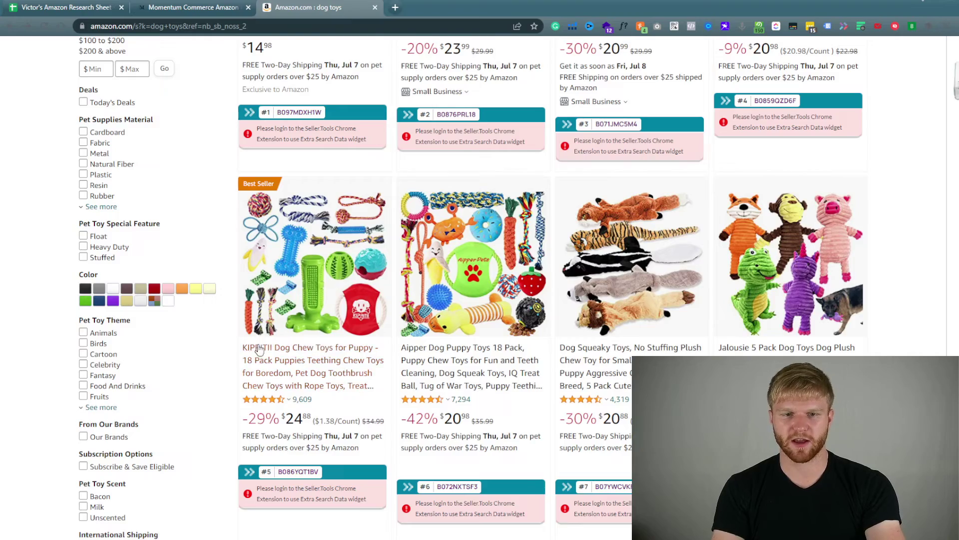
scroll(320, 350, up, 8)
scroll(297, 366, down, 20)
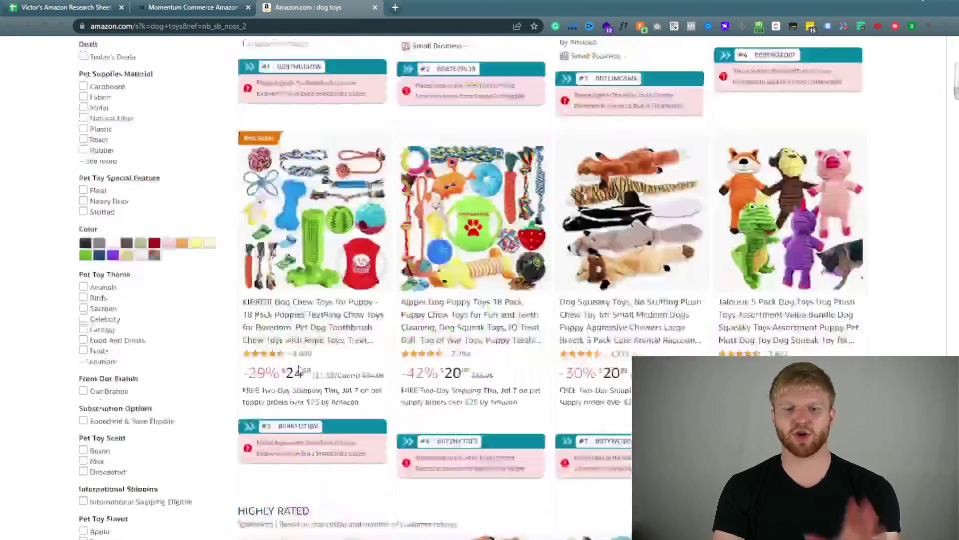
scroll(328, 362, down, 6)
scroll(453, 285, up, 2)
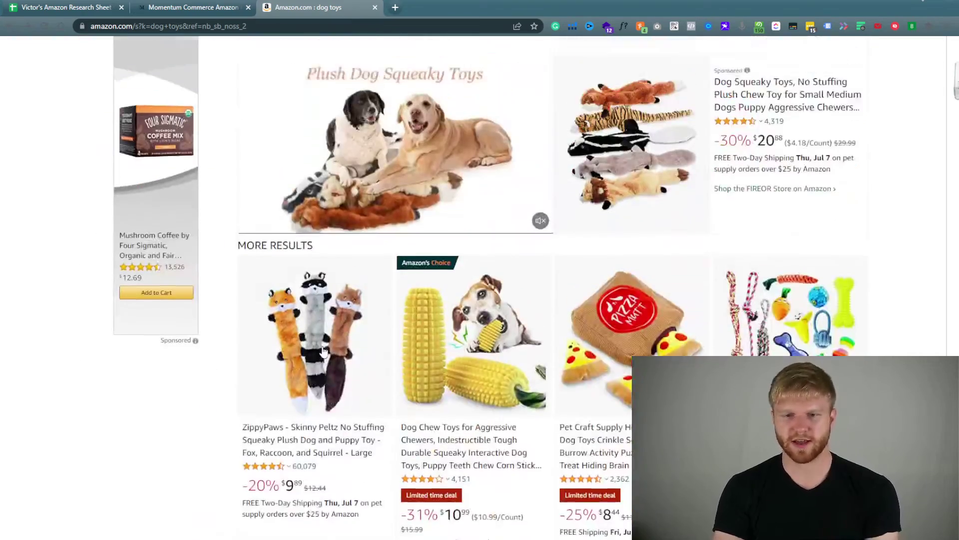
scroll(453, 286, down, 9)
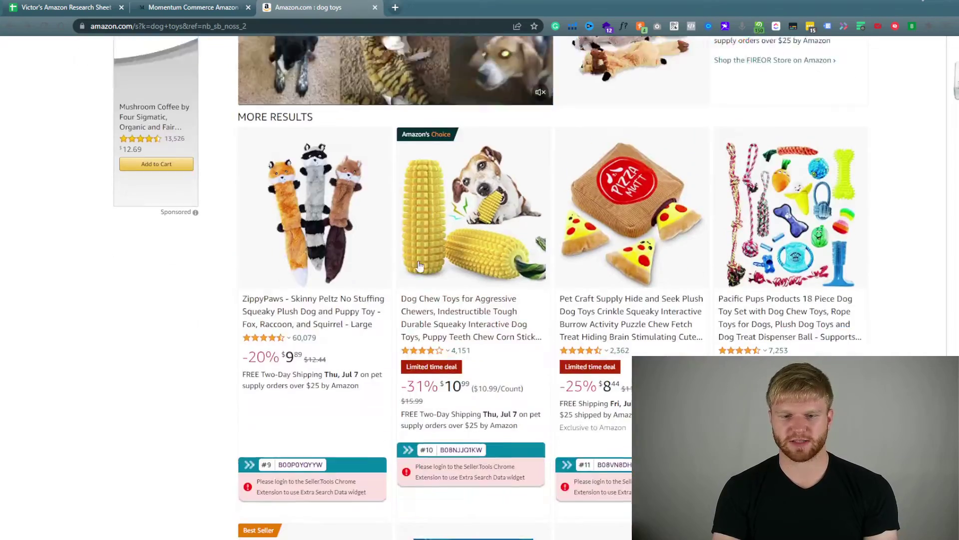
scroll(332, 316, down, 16)
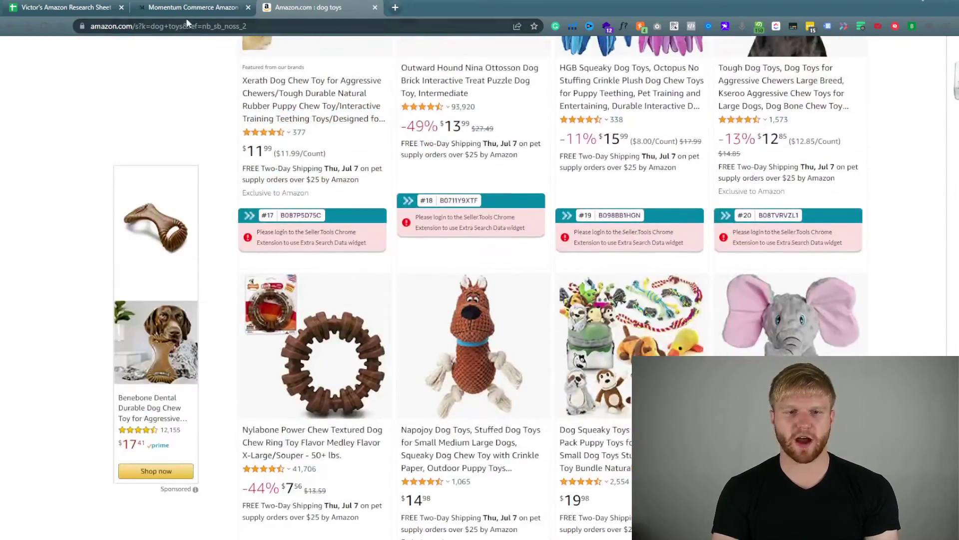
Return to the Brand Index and advance Hair Care to 2022-06-29 — 2022-07-05, 37.01% ad density.
click(176, 10)
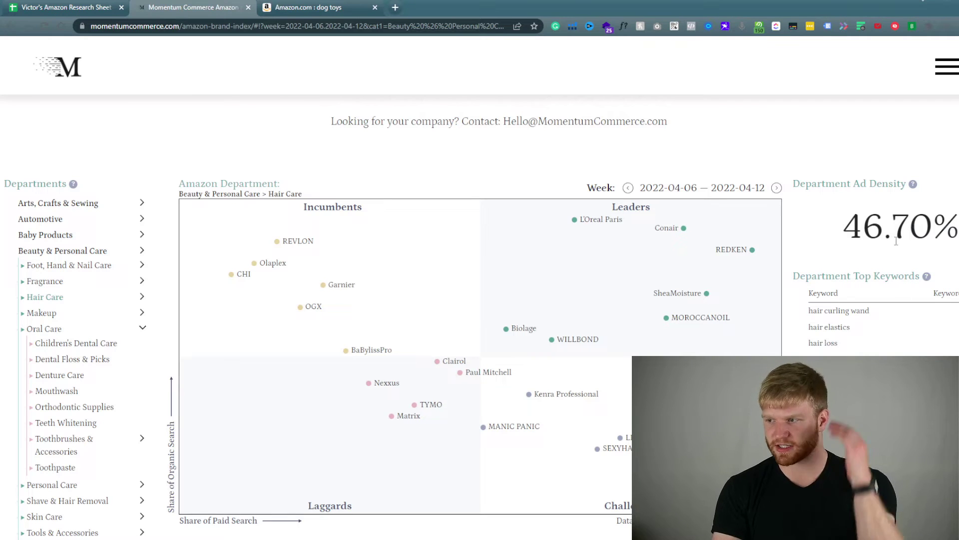
scroll(579, 306, down, 1)
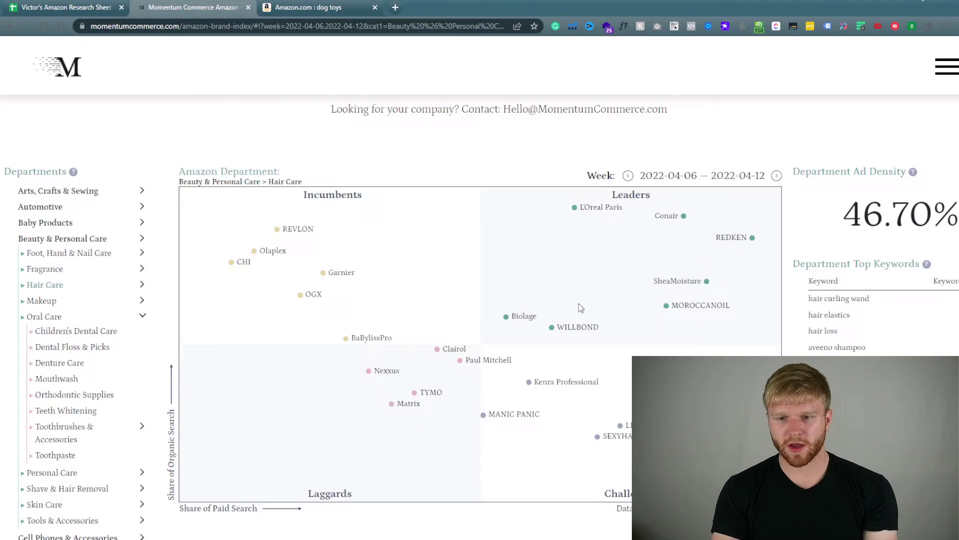
scroll(579, 306, up, 1)
scroll(563, 306, down, 1)
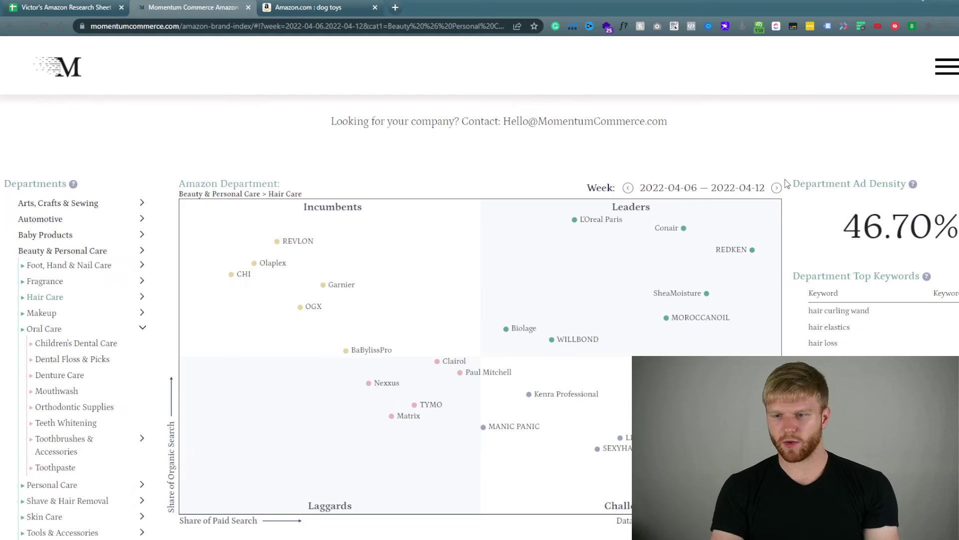
click(776, 189)
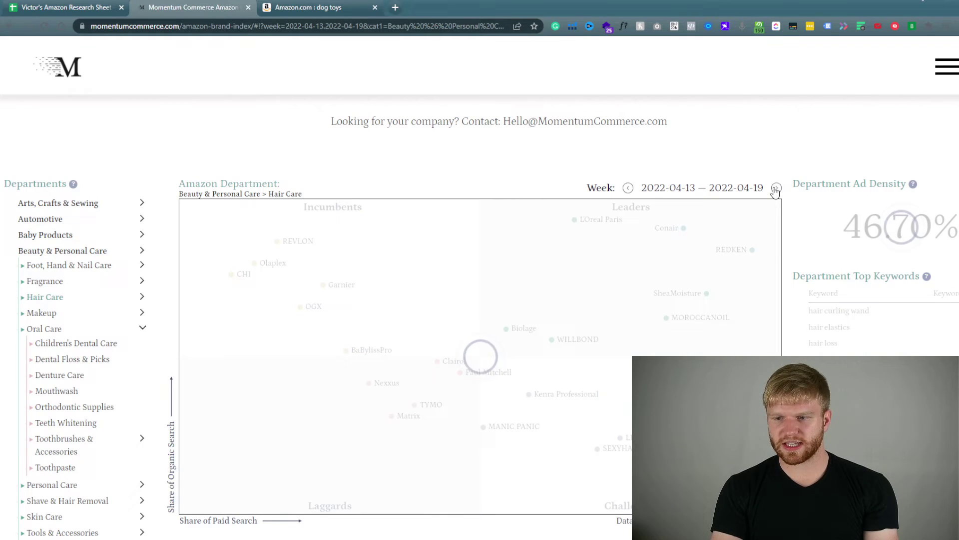
click(776, 189)
click(777, 188)
click(776, 189)
click(776, 188)
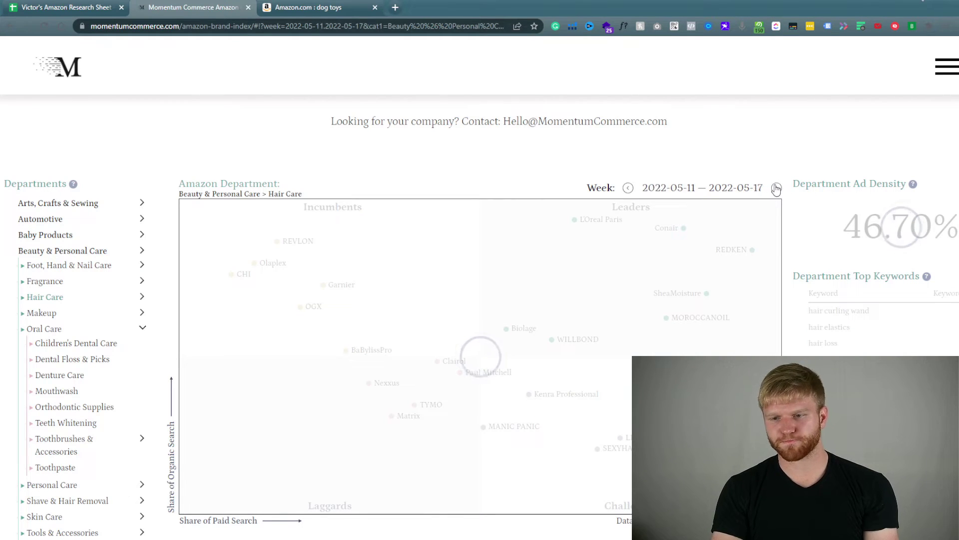
click(776, 188)
click(777, 188)
click(776, 189)
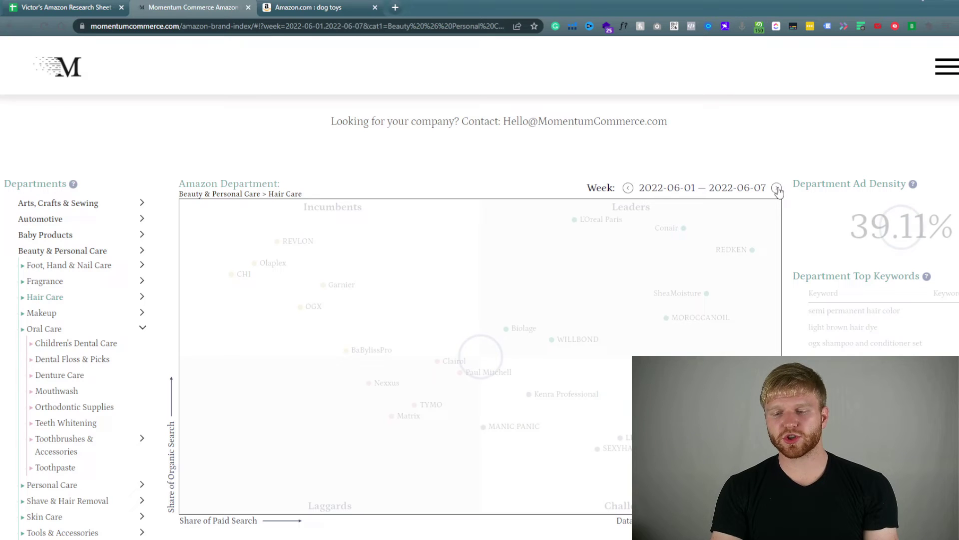
click(777, 188)
click(777, 188)
click(777, 188)
click(777, 188)
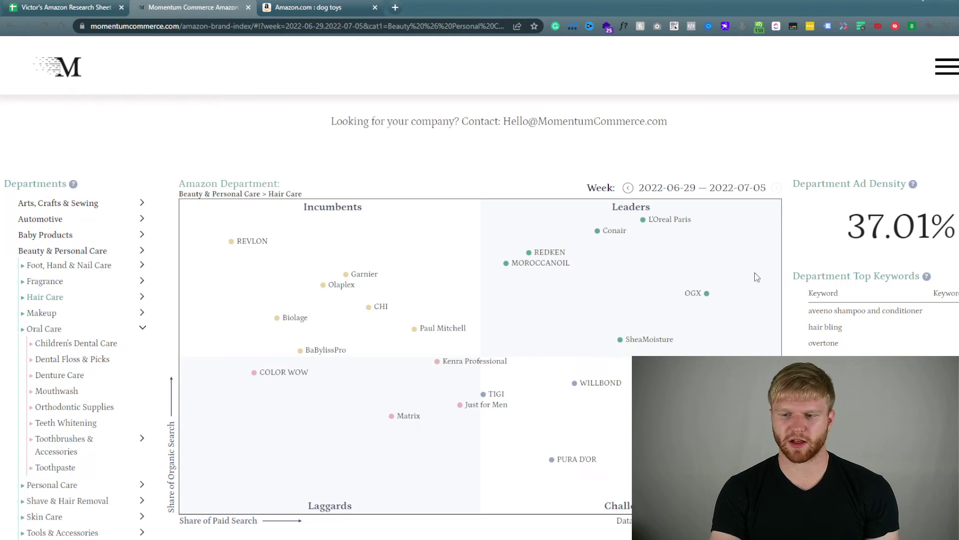
Scroll to the Hair Care brand SOV table and read the Total SOV and Paid SOV tooltips.
scroll(430, 291, down, 5)
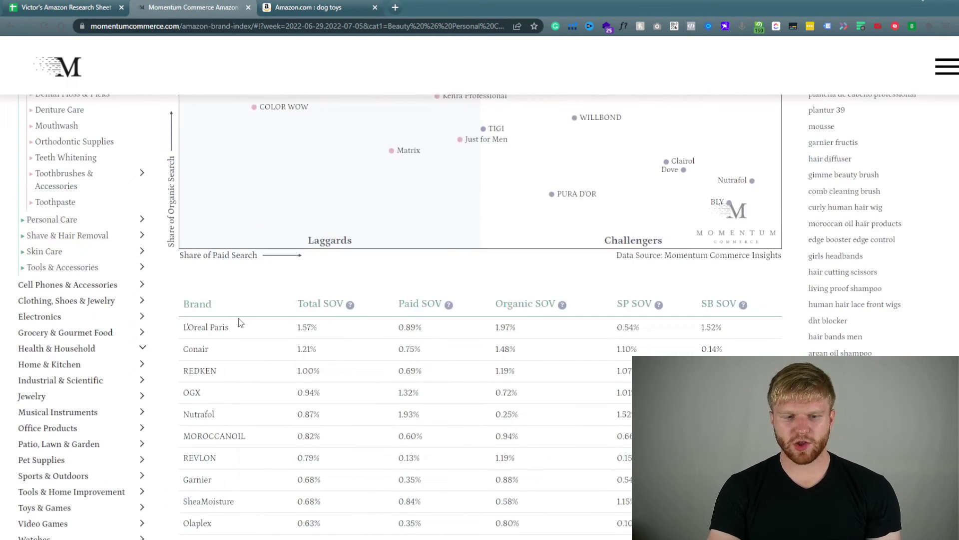
scroll(260, 310, down, 1)
drag(305, 284, 336, 280)
click(350, 268)
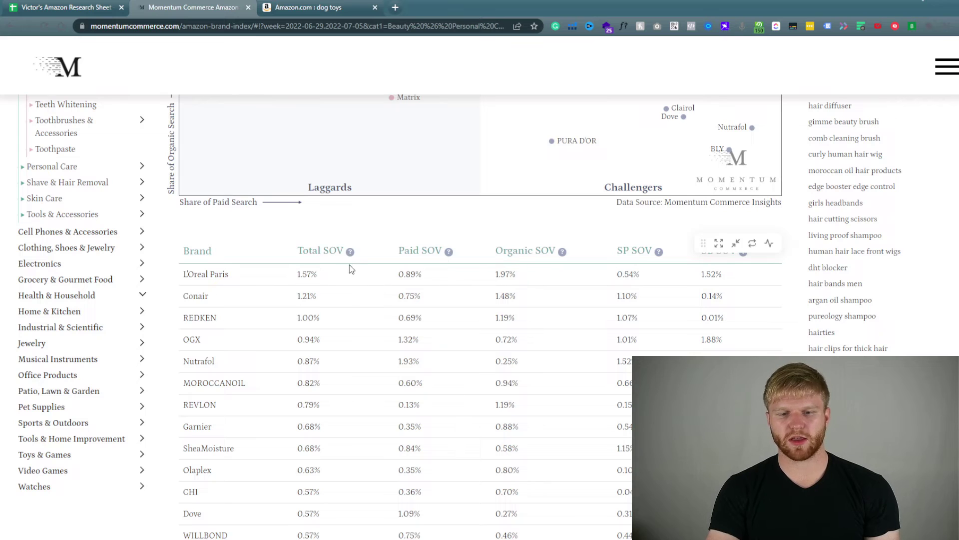
mouse_move(352, 259)
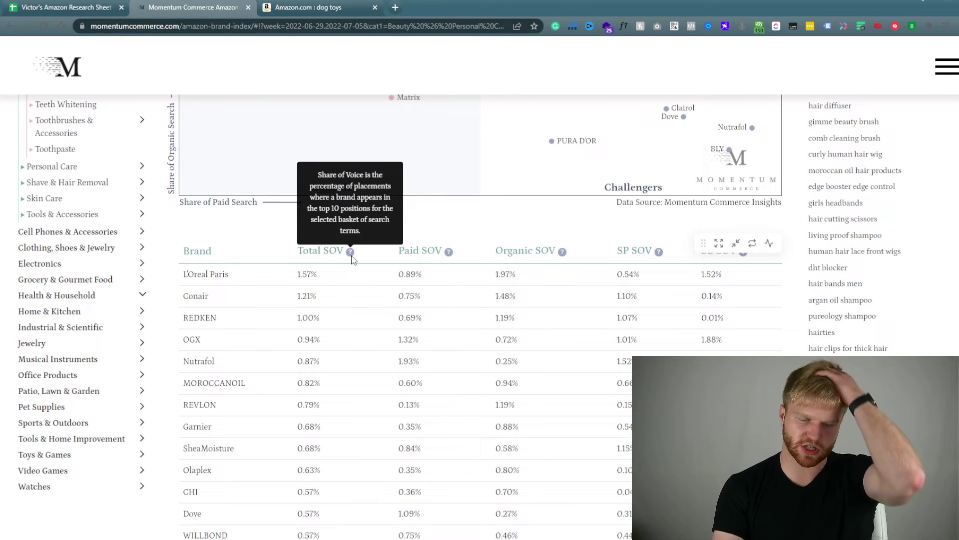
mouse_move(451, 260)
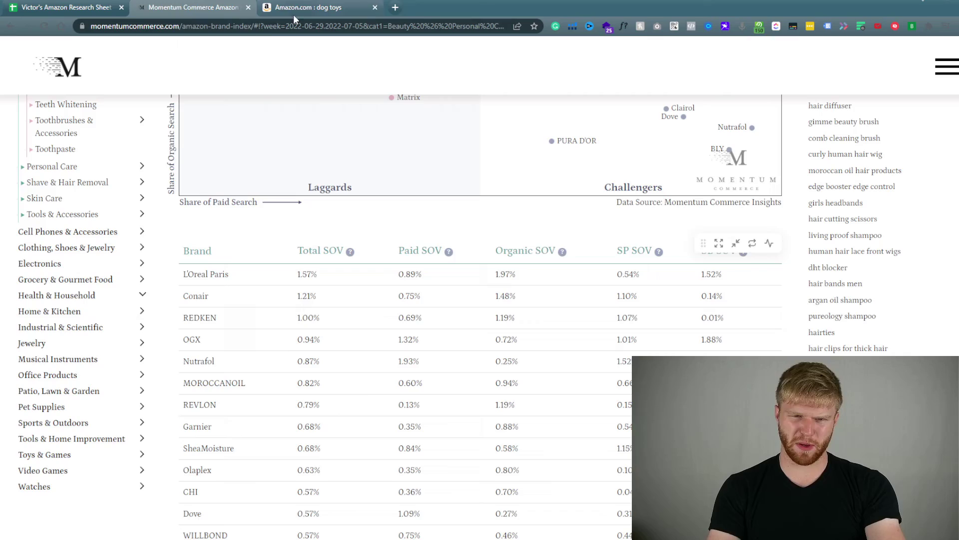
Scroll the Amazon dog toys results back up to the sponsored Tonka banner and Pacific Pups listings.
key(ctrl+Tab)
scroll(493, 202, up, 15)
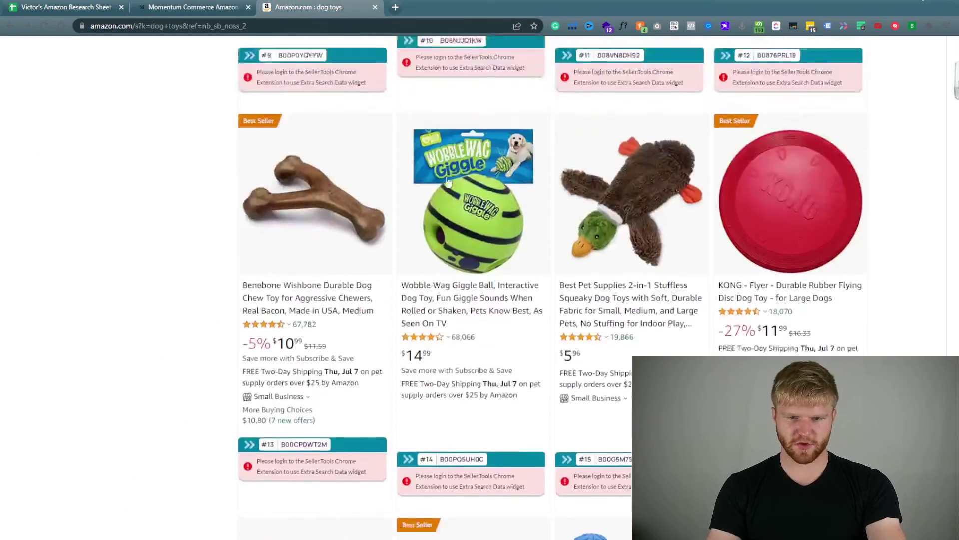
scroll(493, 202, up, 15)
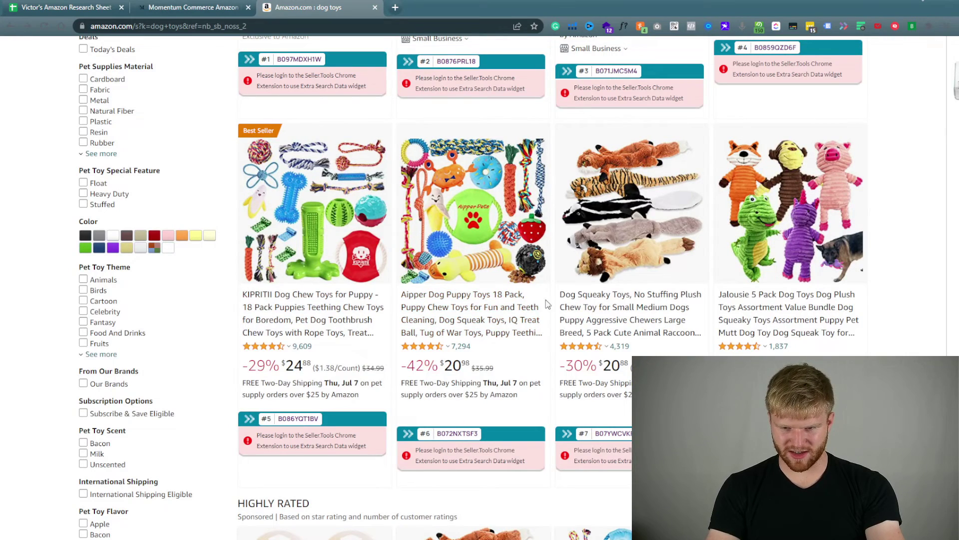
scroll(607, 305, up, 6)
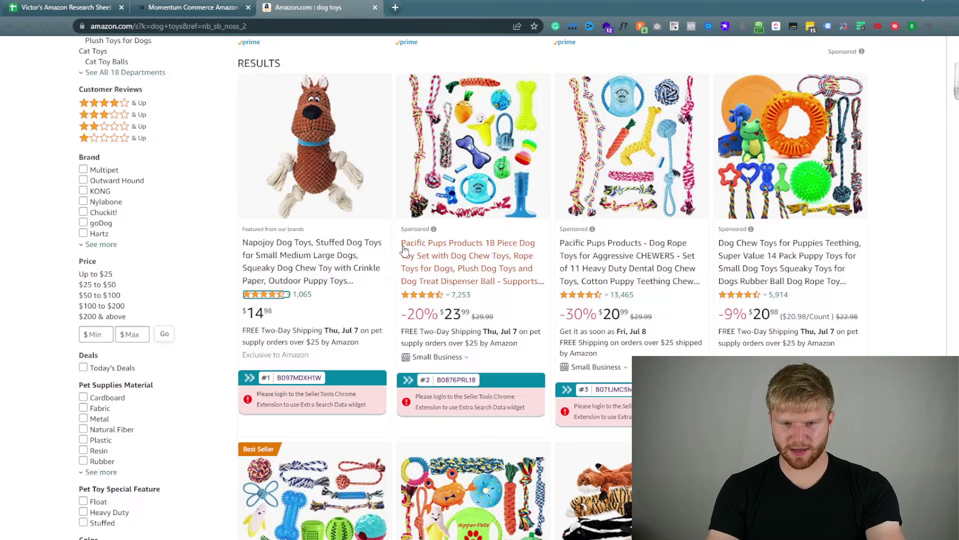
scroll(482, 249, up, 2)
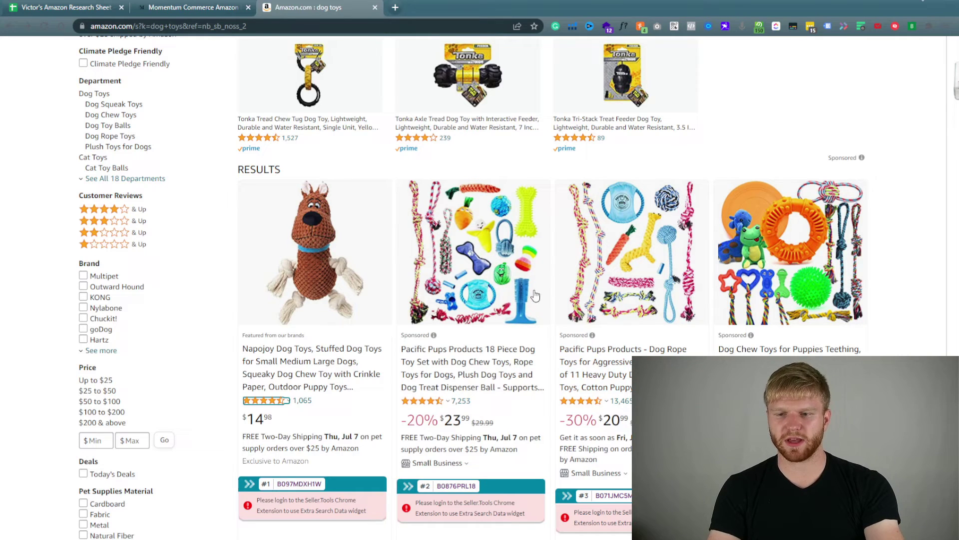
scroll(458, 271, down, 2)
scroll(458, 270, up, 1)
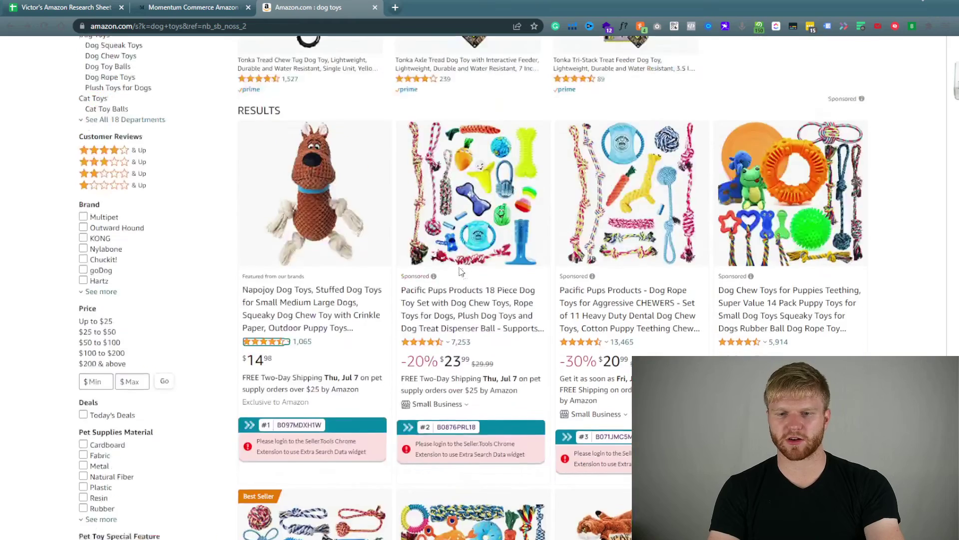
scroll(557, 387, up, 3)
scroll(557, 386, up, 1)
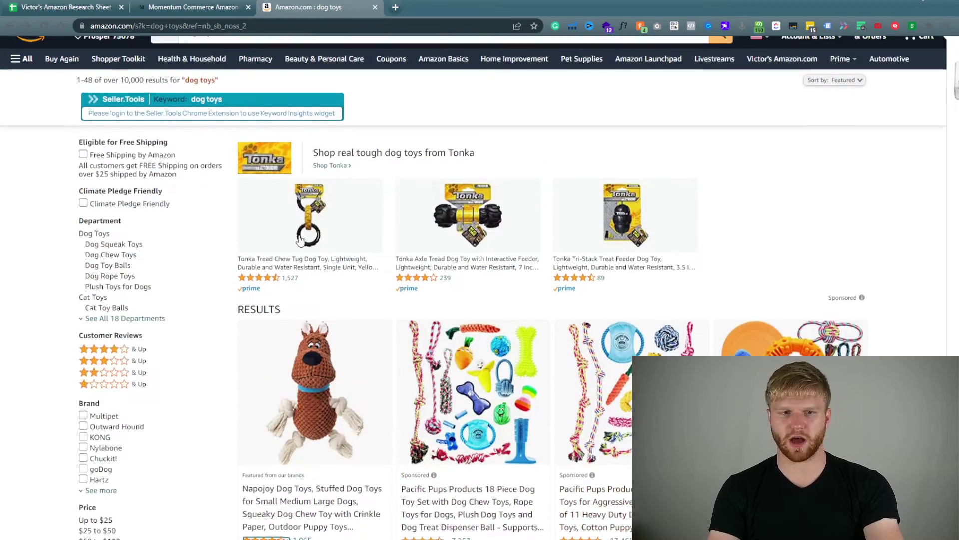
scroll(375, 317, down, 7)
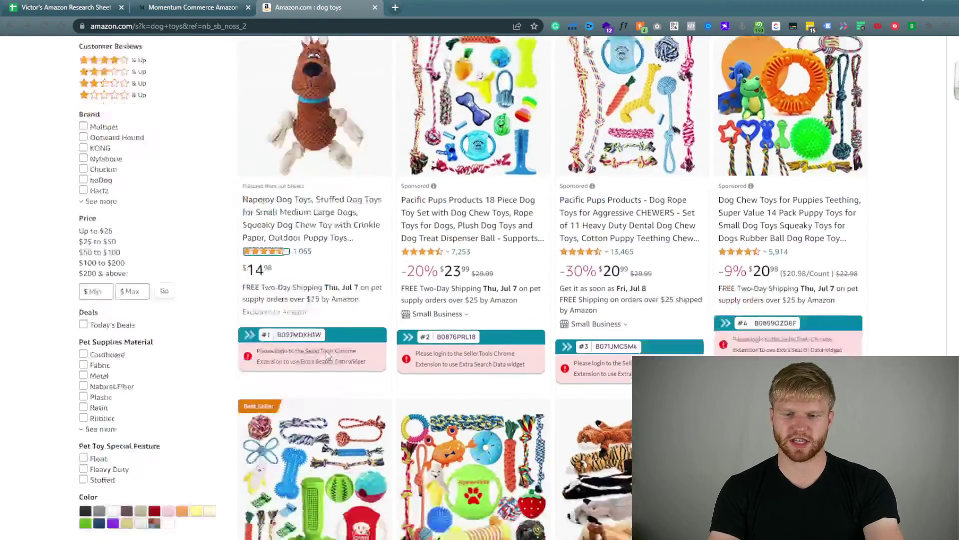
scroll(405, 318, up, 2)
scroll(406, 318, up, 3)
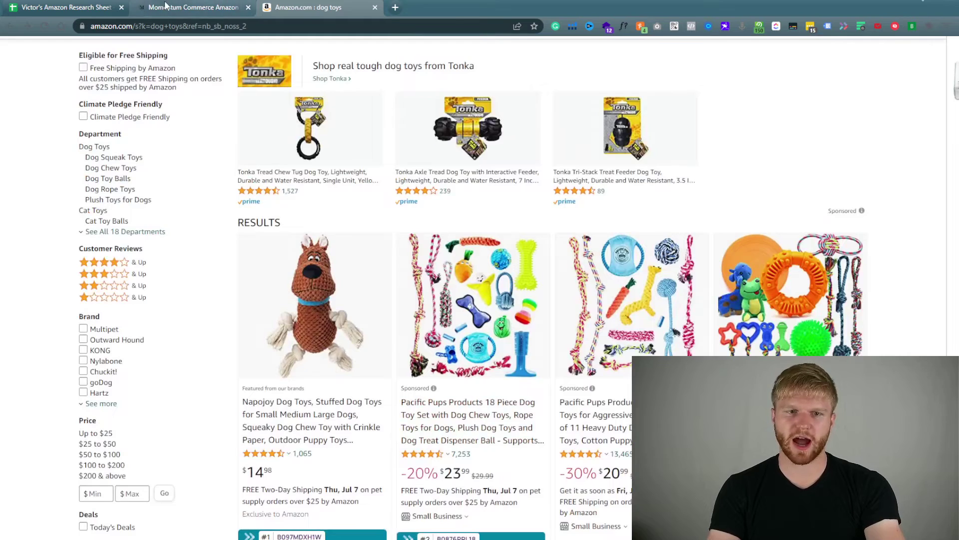
Back on the Hair Care SOV table, read the Organic SOV, SP SOV and SB SOV definitions.
click(200, 7)
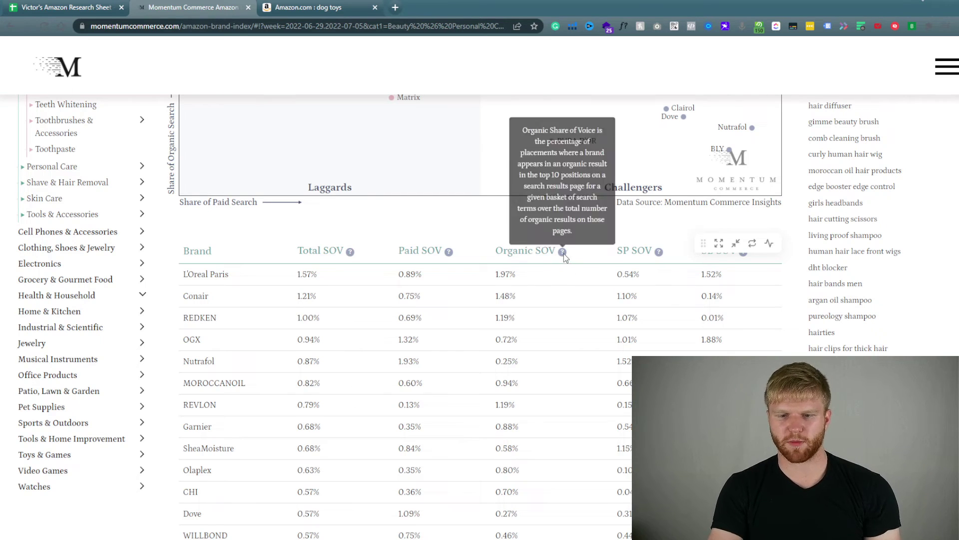
mouse_move(562, 253)
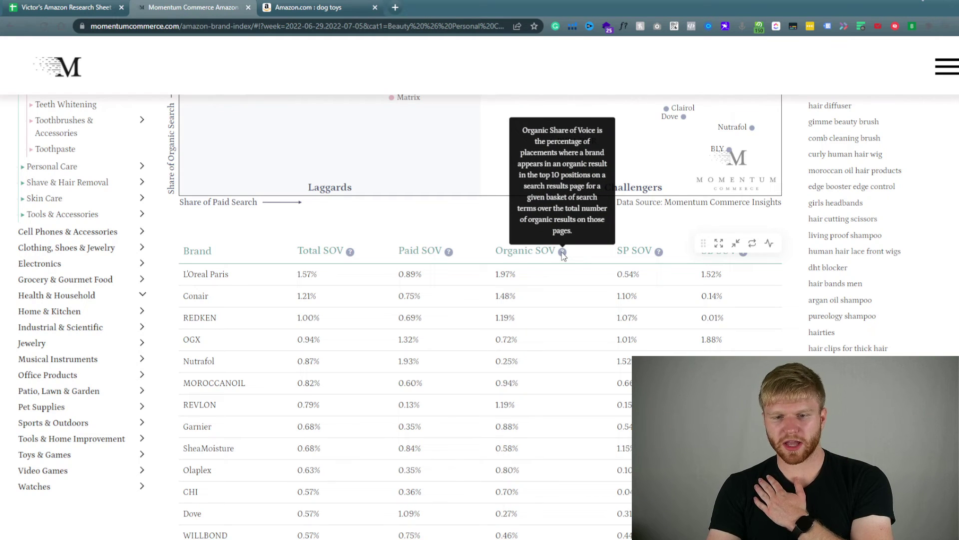
mouse_move(660, 255)
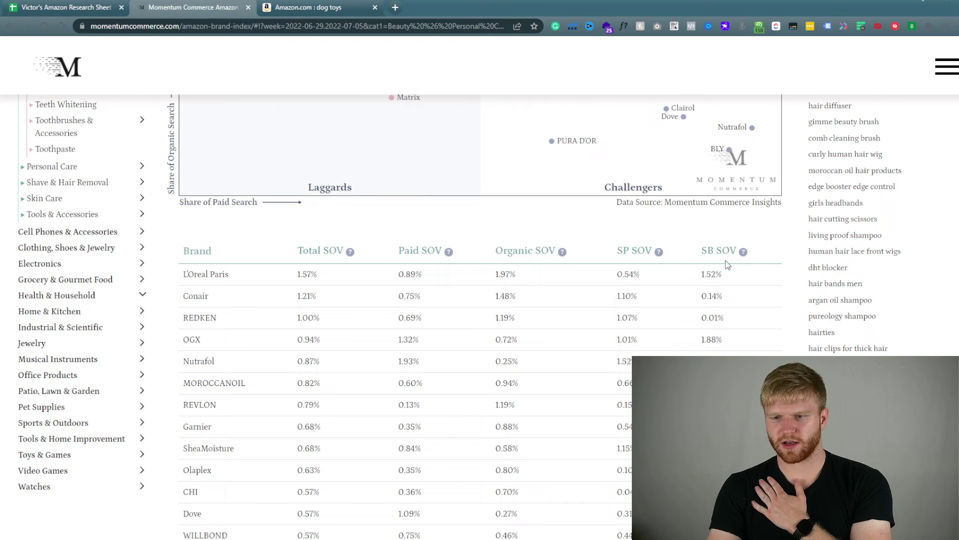
mouse_move(743, 256)
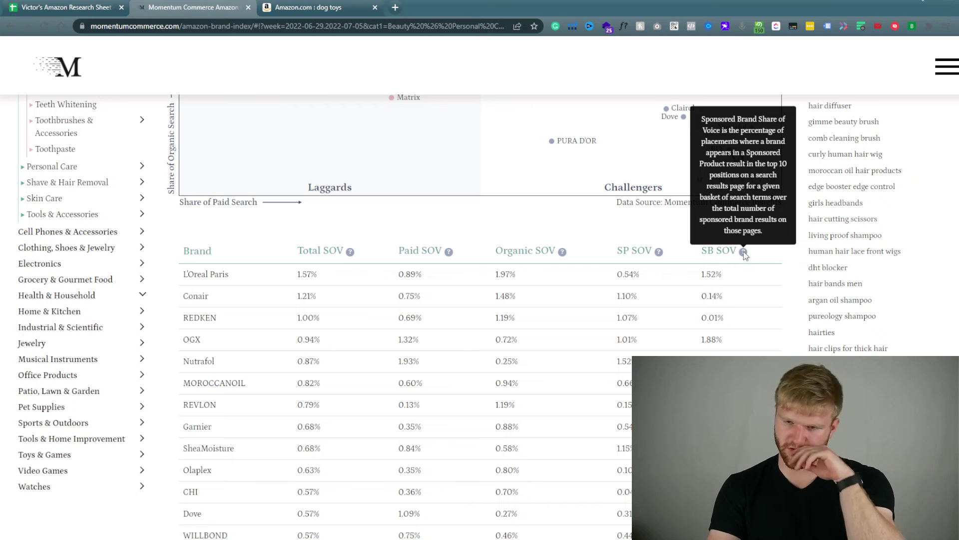
Browse the Amazon 'dog toys' results down to More Results, then back up to the Tonka banner.
click(335, 12)
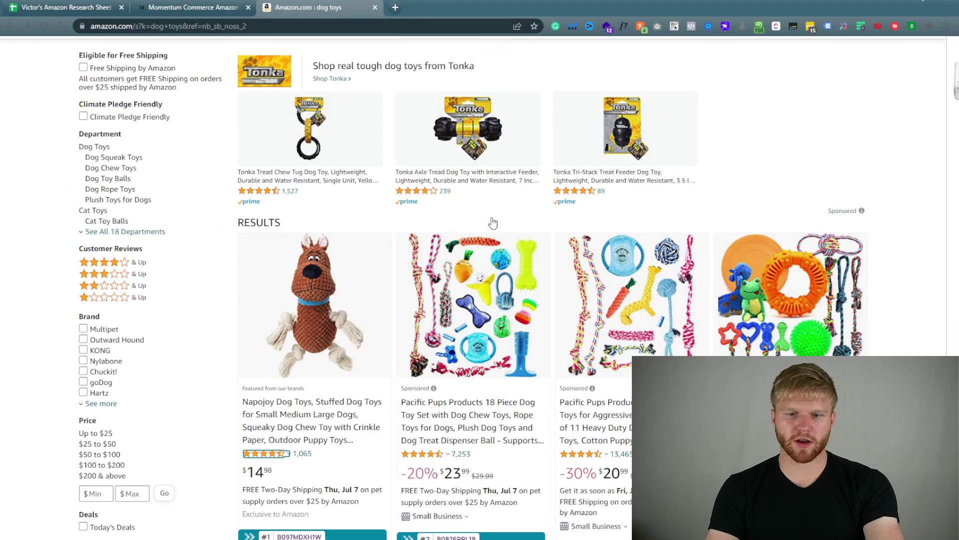
scroll(465, 254, down, 5)
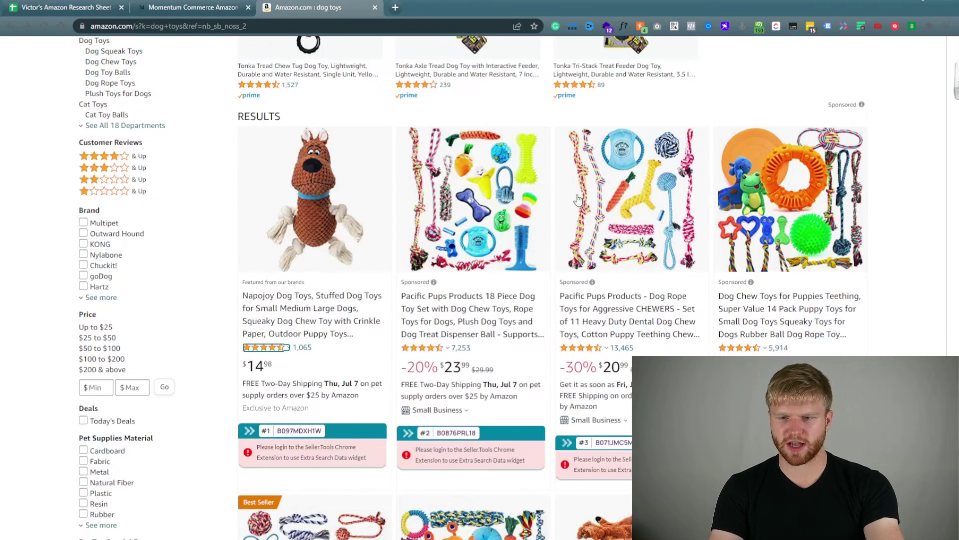
scroll(560, 221, down, 12)
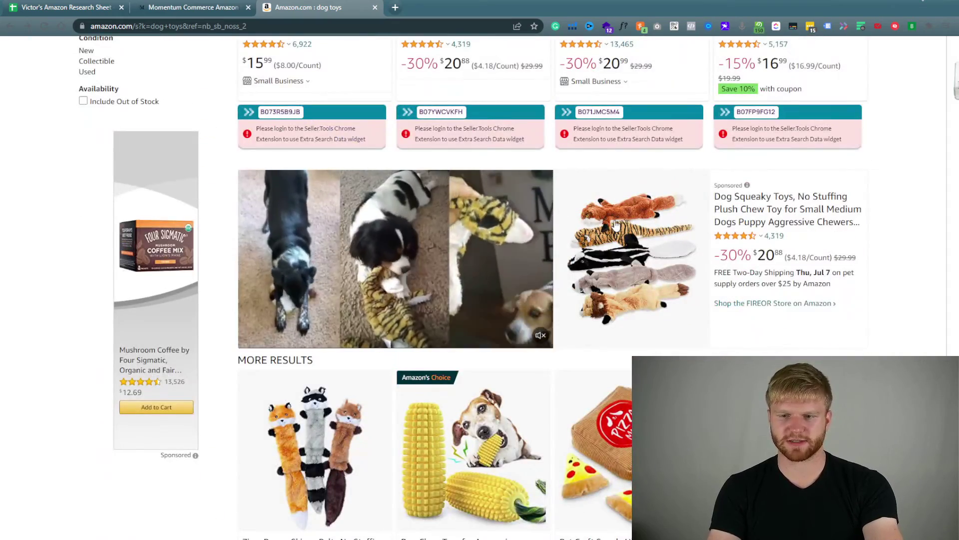
scroll(652, 293, up, 18)
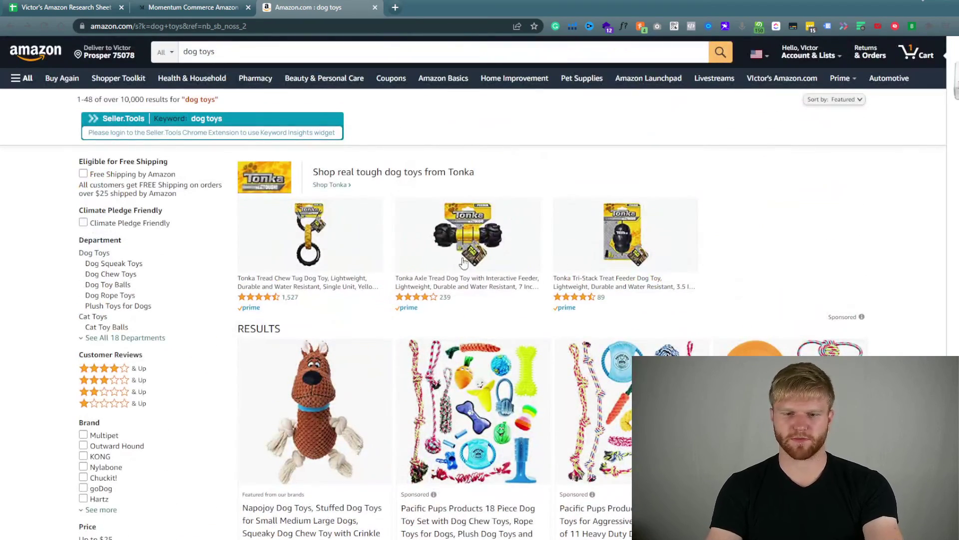
On the Hair Care page, highlight the 37.01% department ad density figure.
click(192, 7)
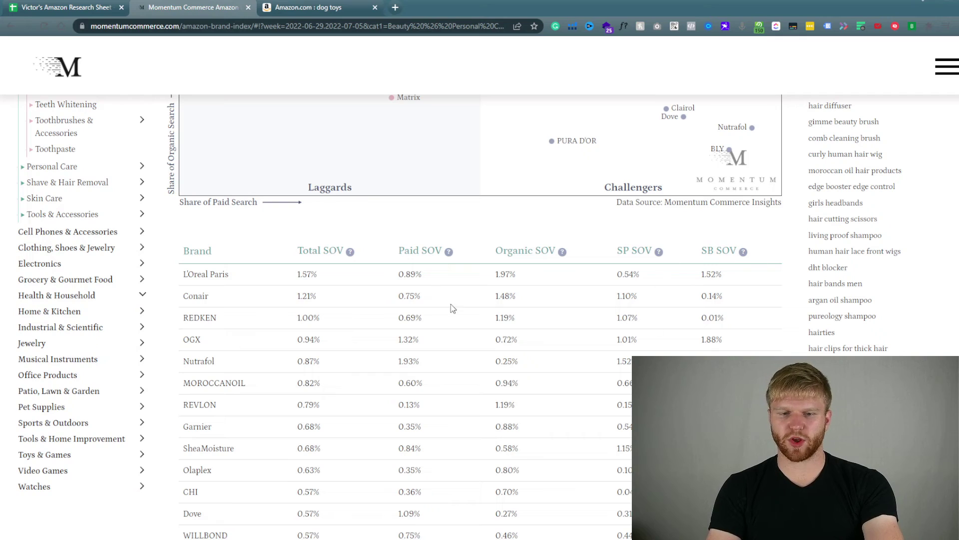
scroll(374, 345, down, 4)
scroll(374, 345, down, 5)
scroll(420, 370, up, 9)
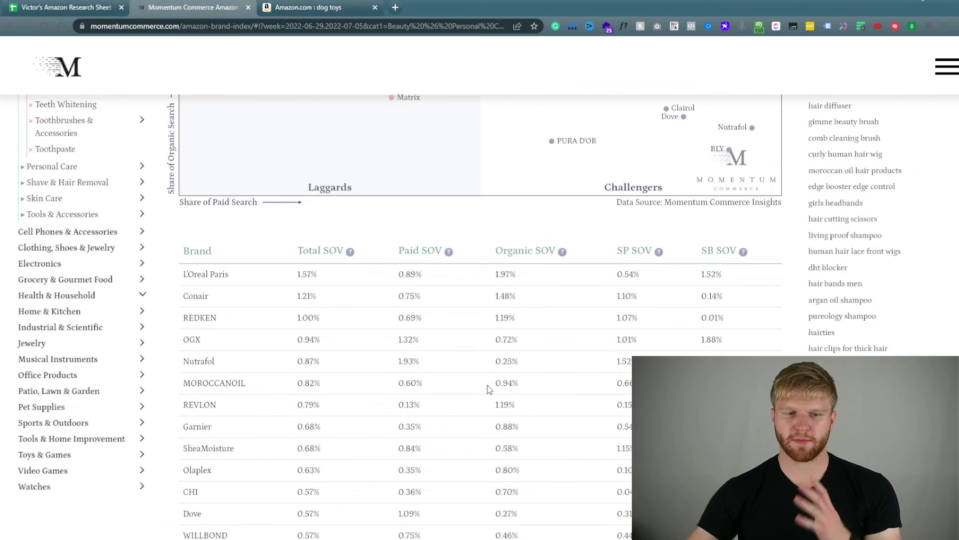
scroll(542, 240, up, 6)
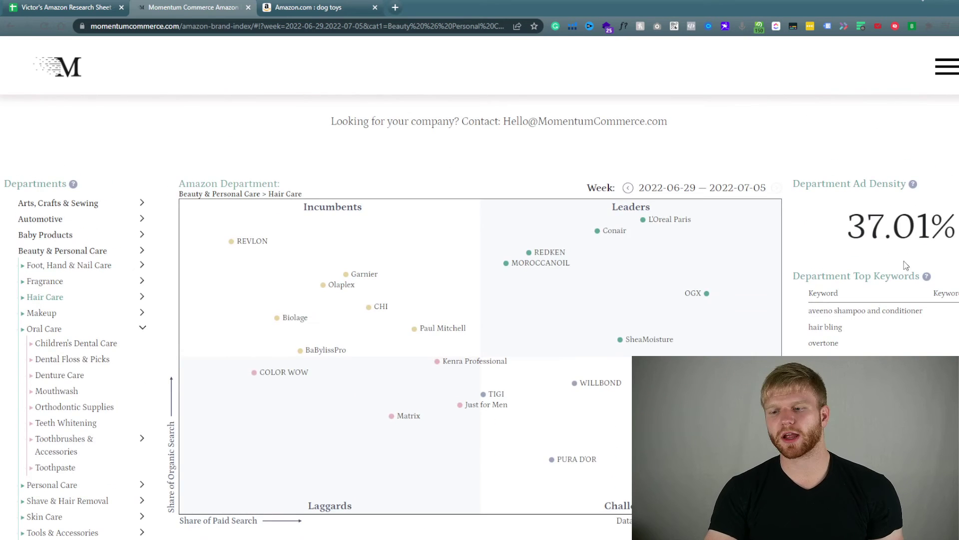
scroll(883, 343, down, 2)
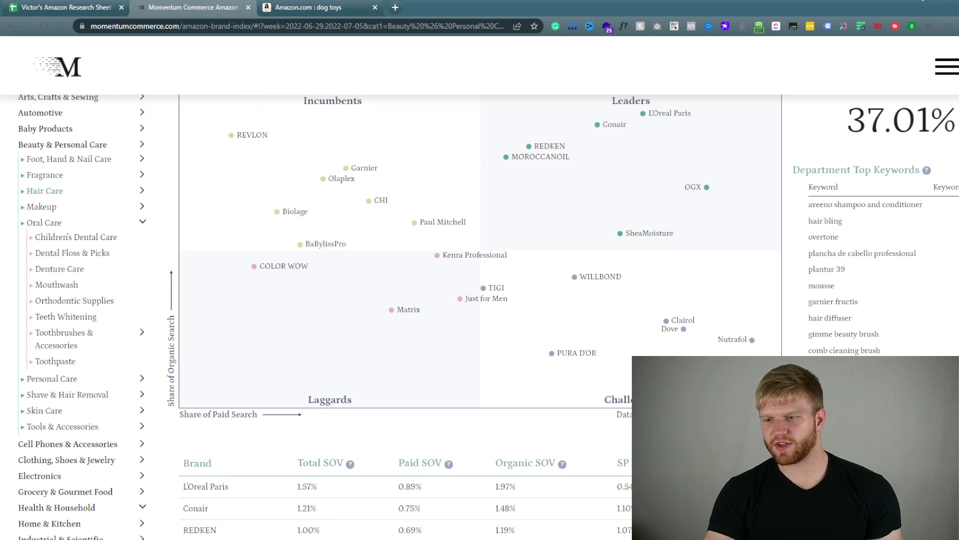
scroll(949, 315, down, 15)
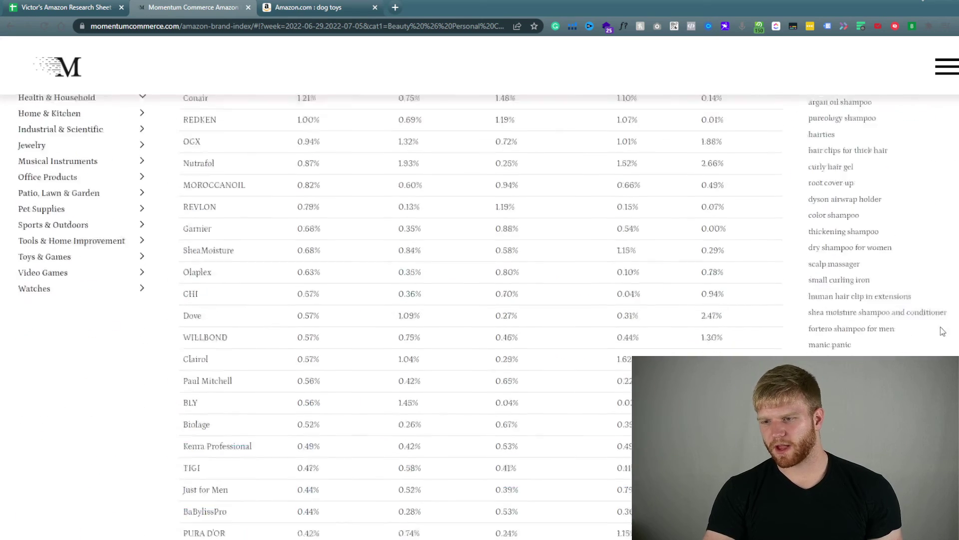
scroll(952, 320, up, 15)
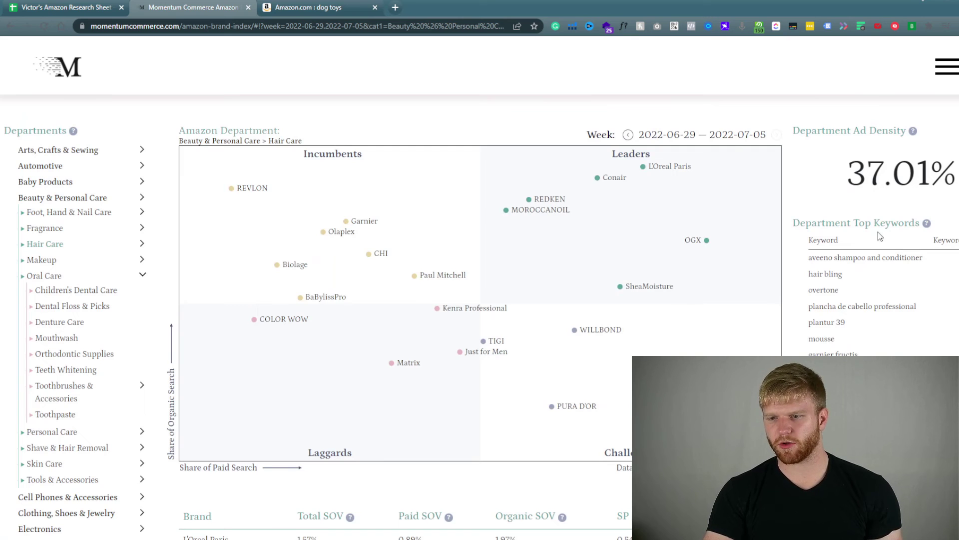
triple_click(854, 168)
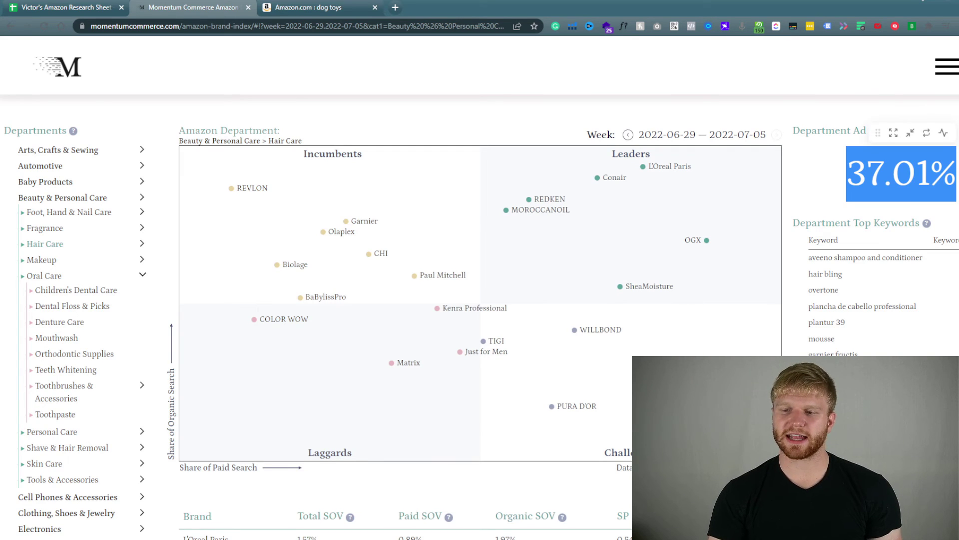
Select Conair's SOV row: 1.21% total, 0.75% paid, 0.14% SB SOV.
scroll(363, 395, down, 3)
scroll(363, 395, down, 3)
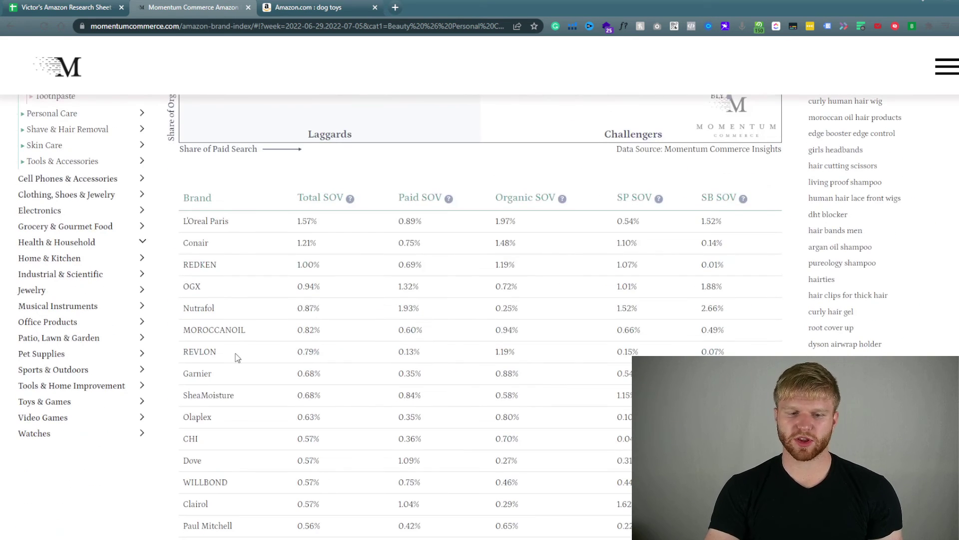
triple_click(361, 241)
drag(359, 236, 728, 252)
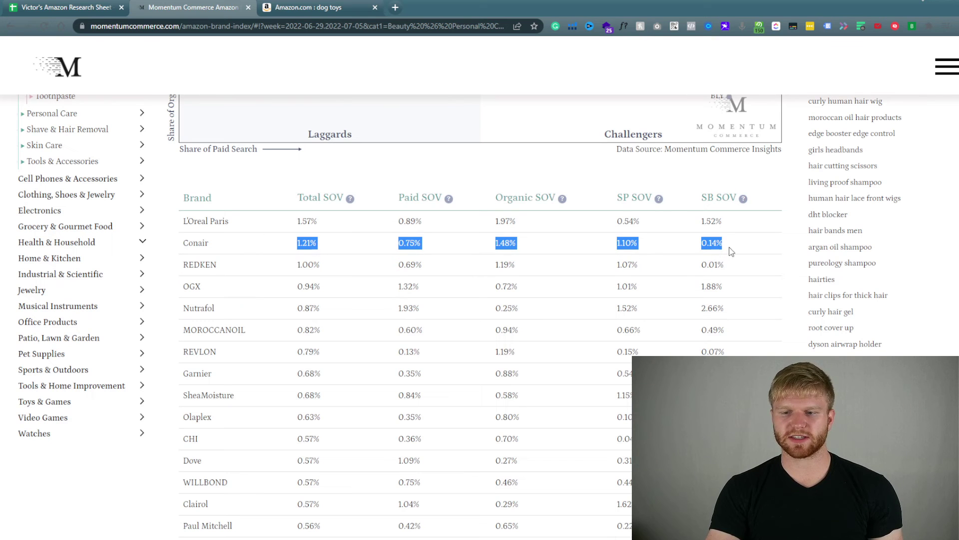
scroll(309, 379, up, 6)
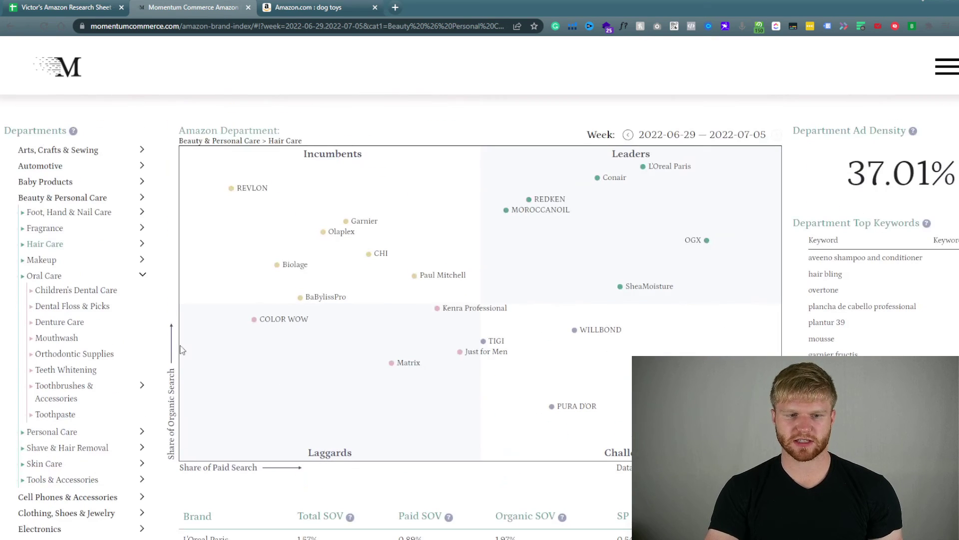